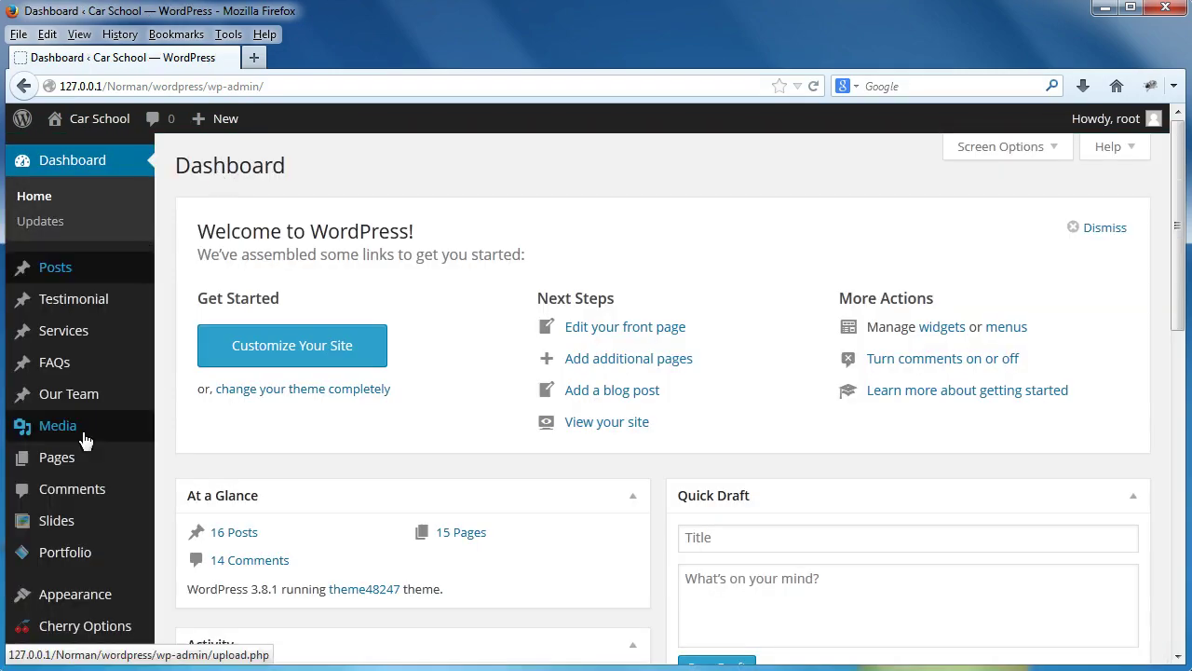
- Start a new WordPress page and open the list of templates available in its page attributes
mouse_move(90, 455)
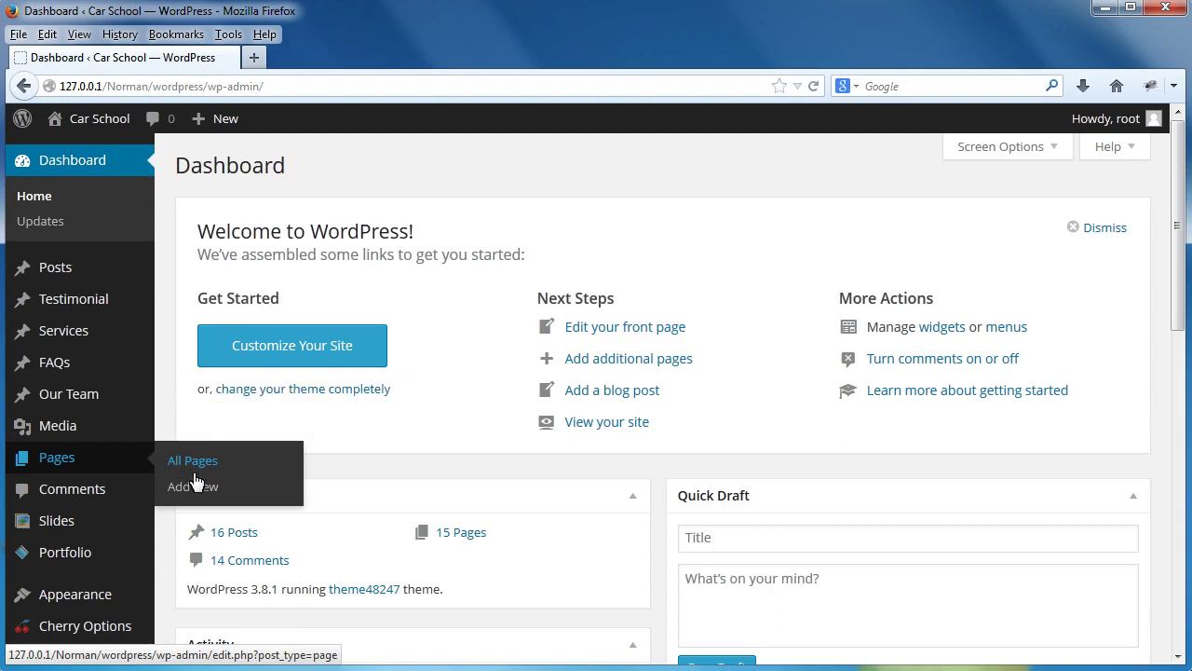
click(250, 492)
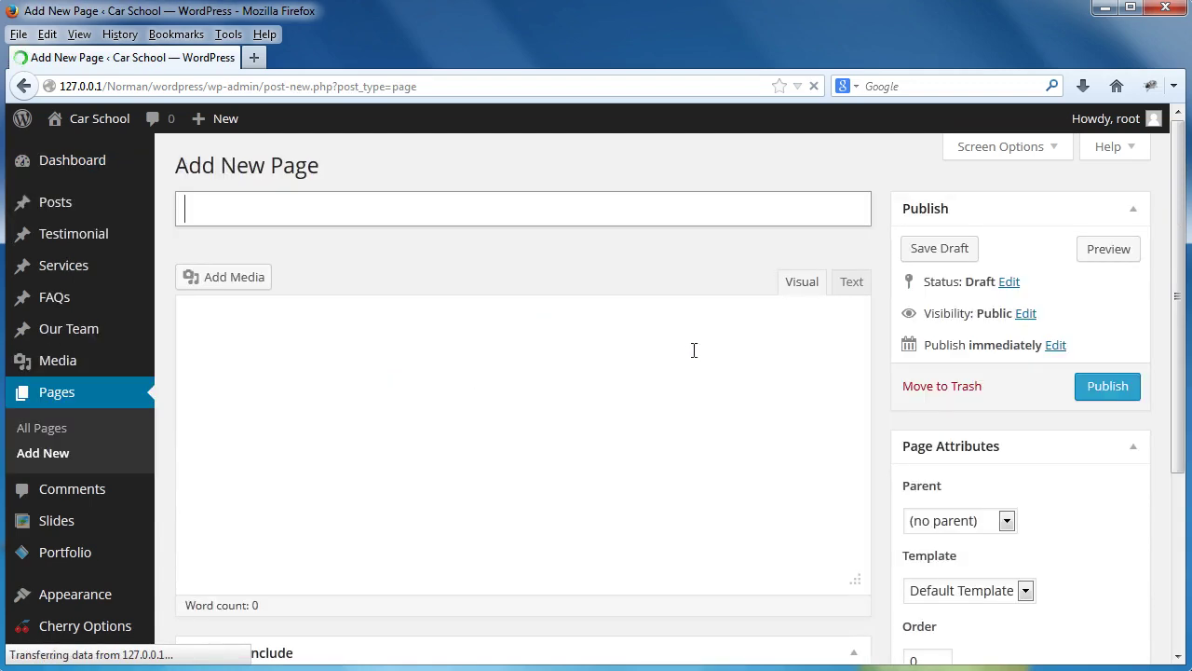
scroll(966, 412, down, 2)
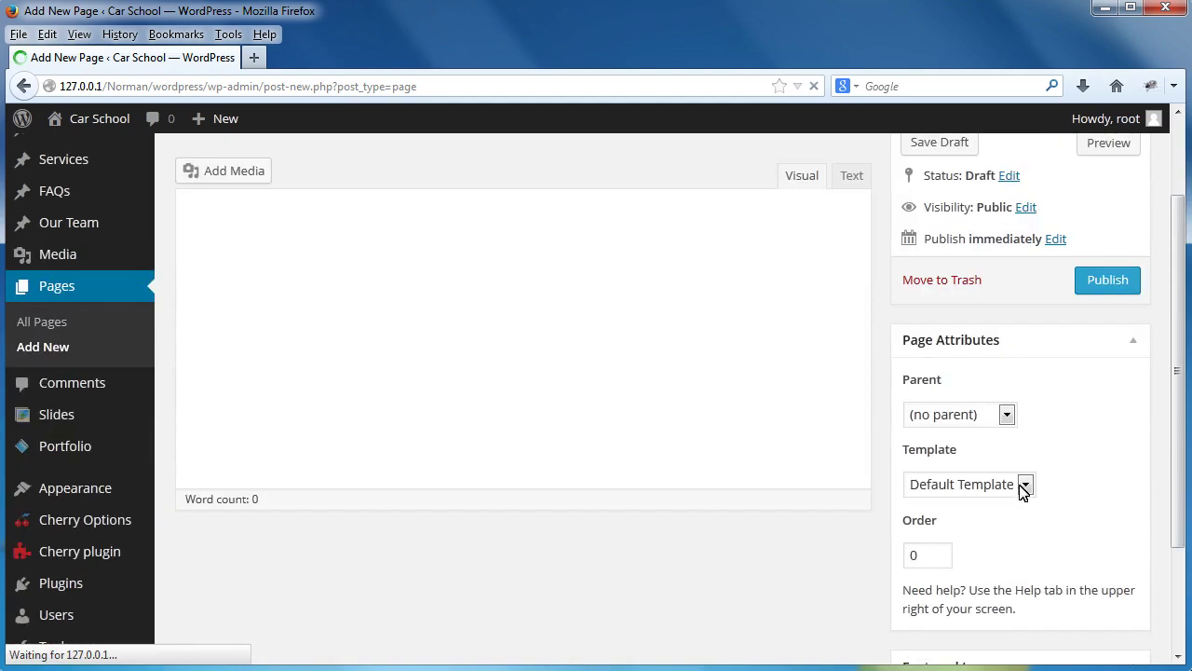
click(1024, 485)
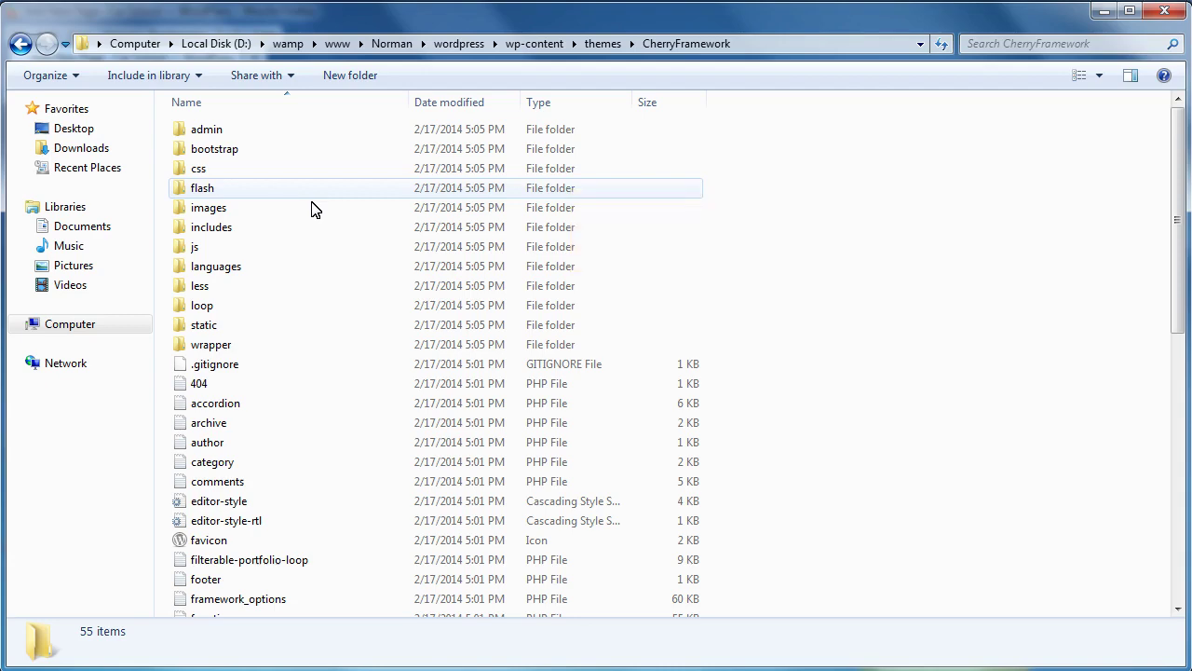
- Look through the CherryFramework theme folder for its page template files
scroll(312, 209, down, 6)
scroll(312, 209, down, 4)
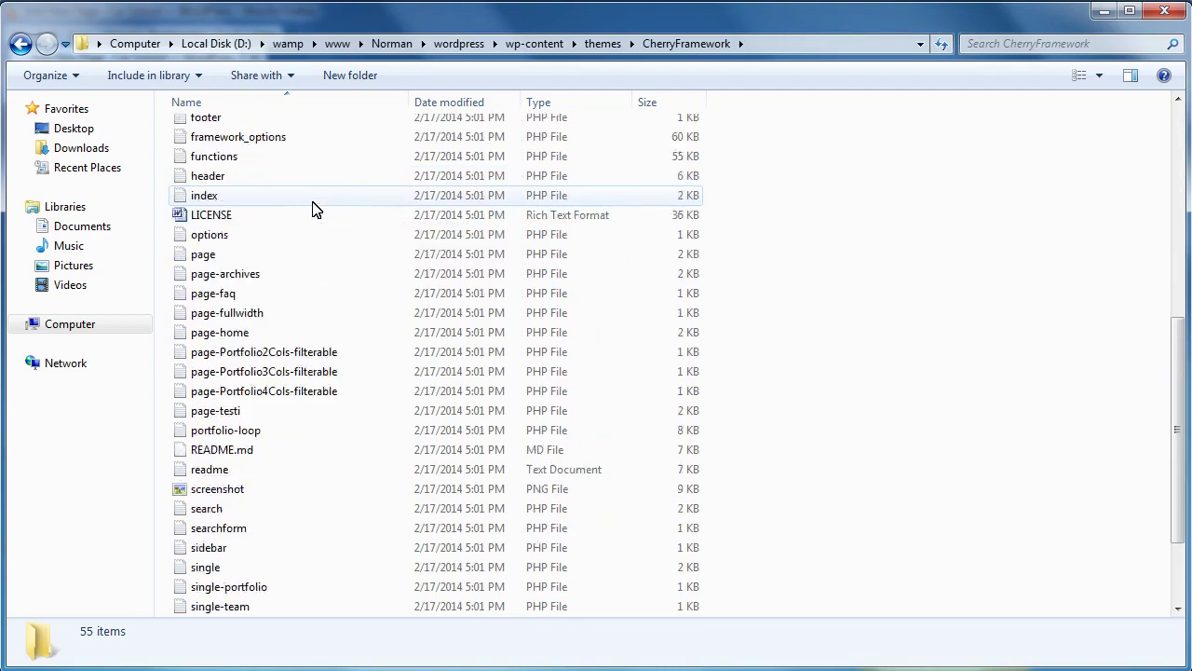
scroll(312, 208, up, 10)
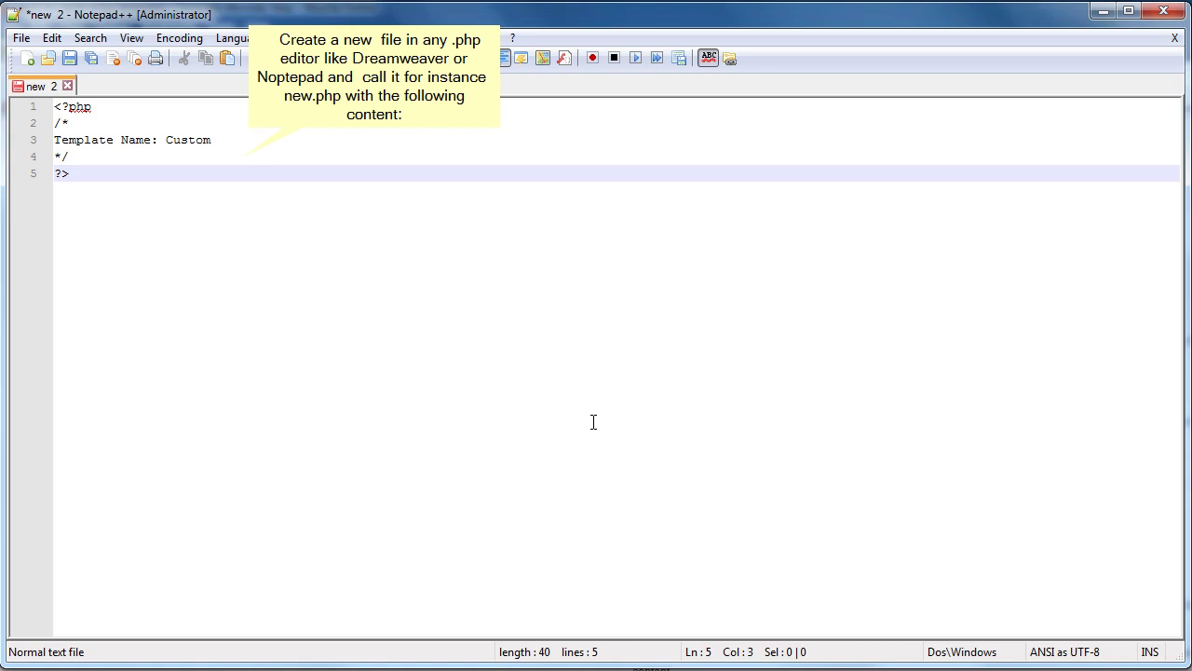
- In Notepad++, save the file with the template name Custom as new.php in the wp-content/themes/theme48247 folder
double_click(188, 140)
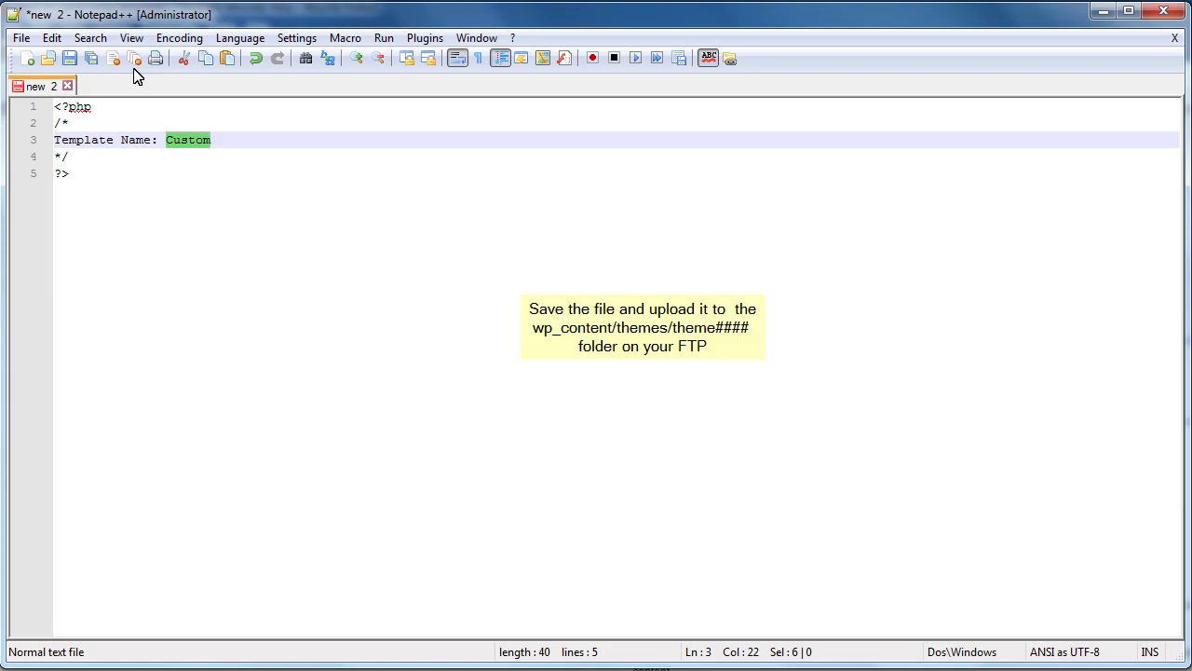
click(22, 38)
click(62, 162)
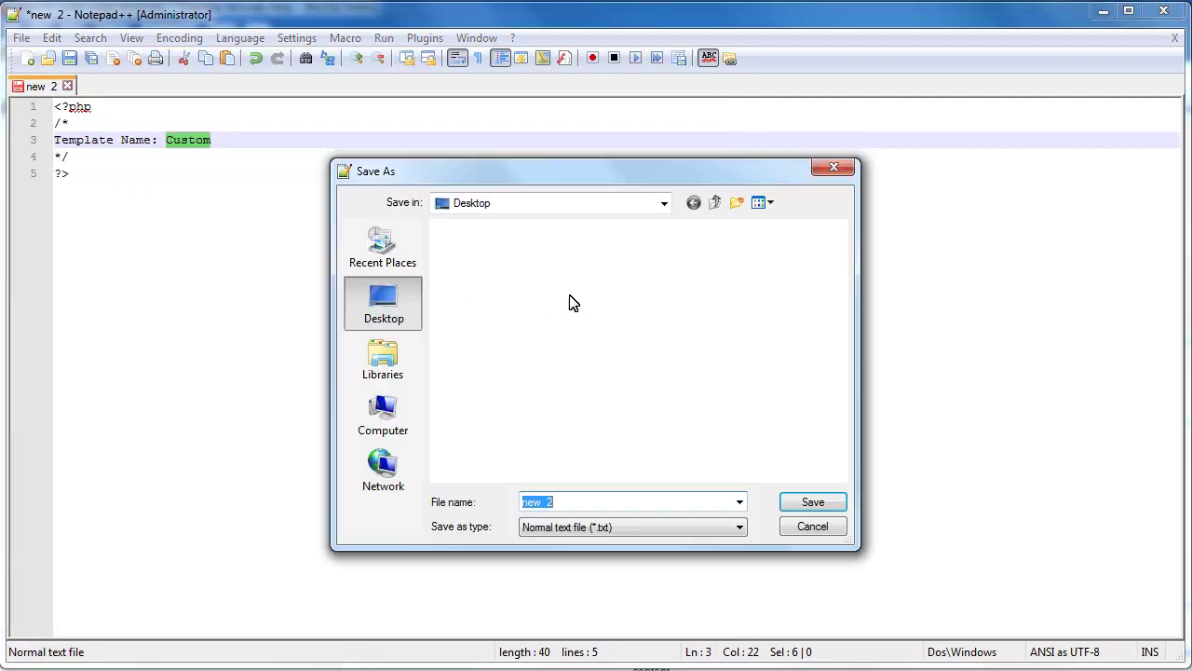
double_click(481, 272)
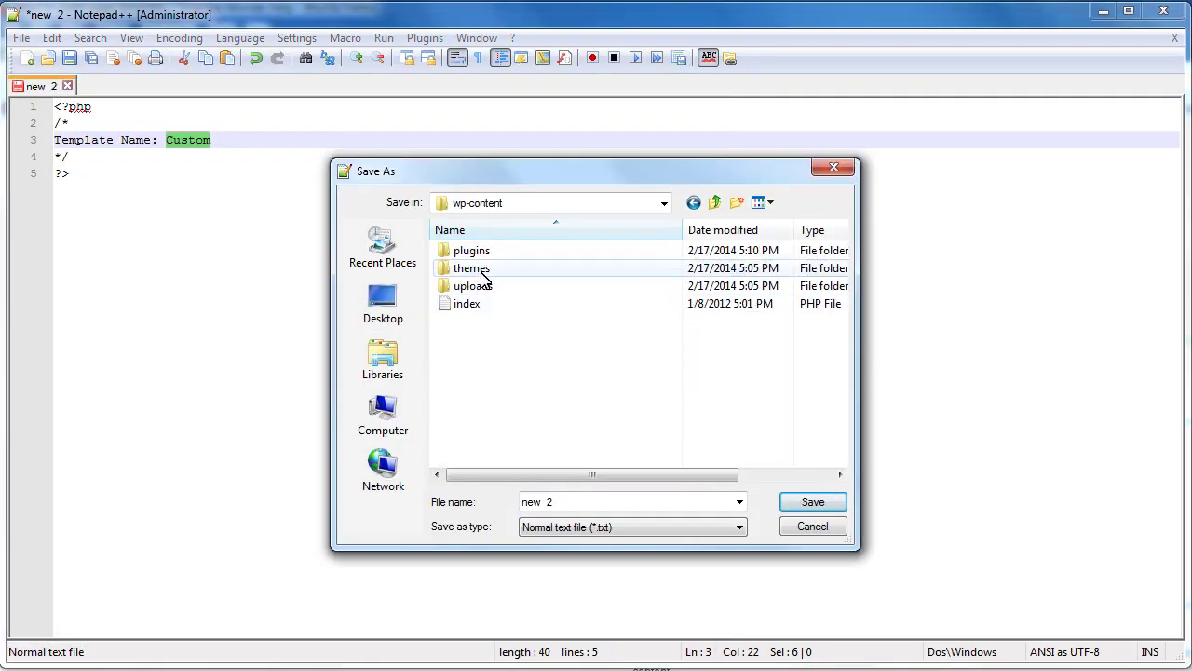
double_click(482, 274)
double_click(483, 270)
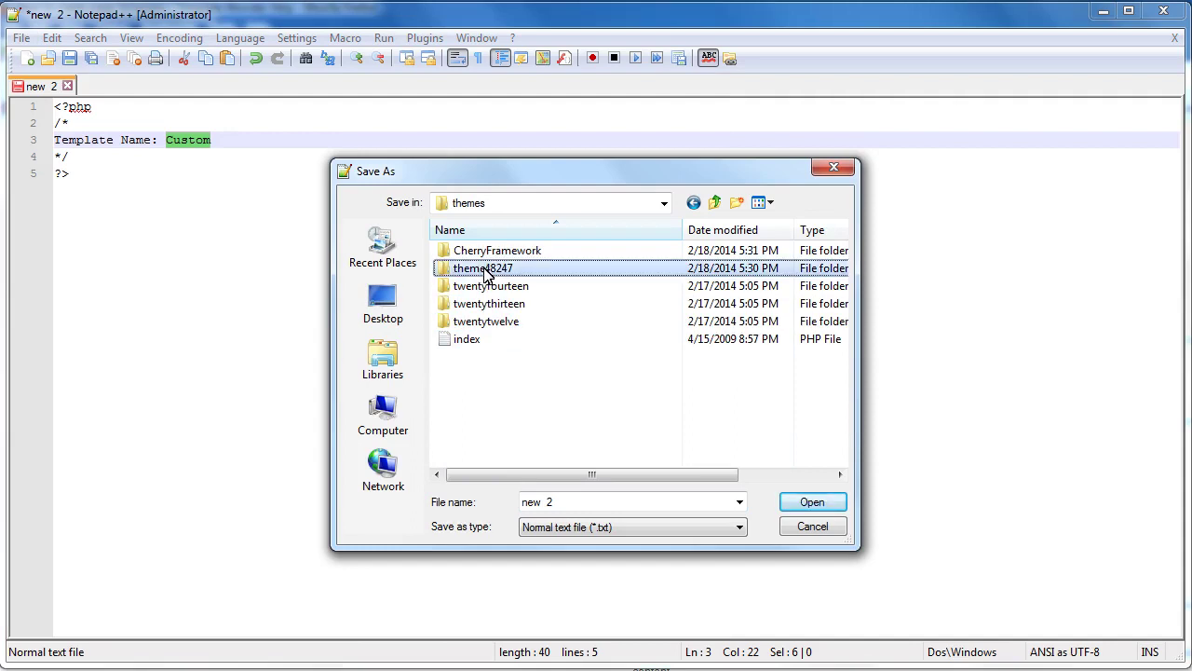
double_click(562, 502)
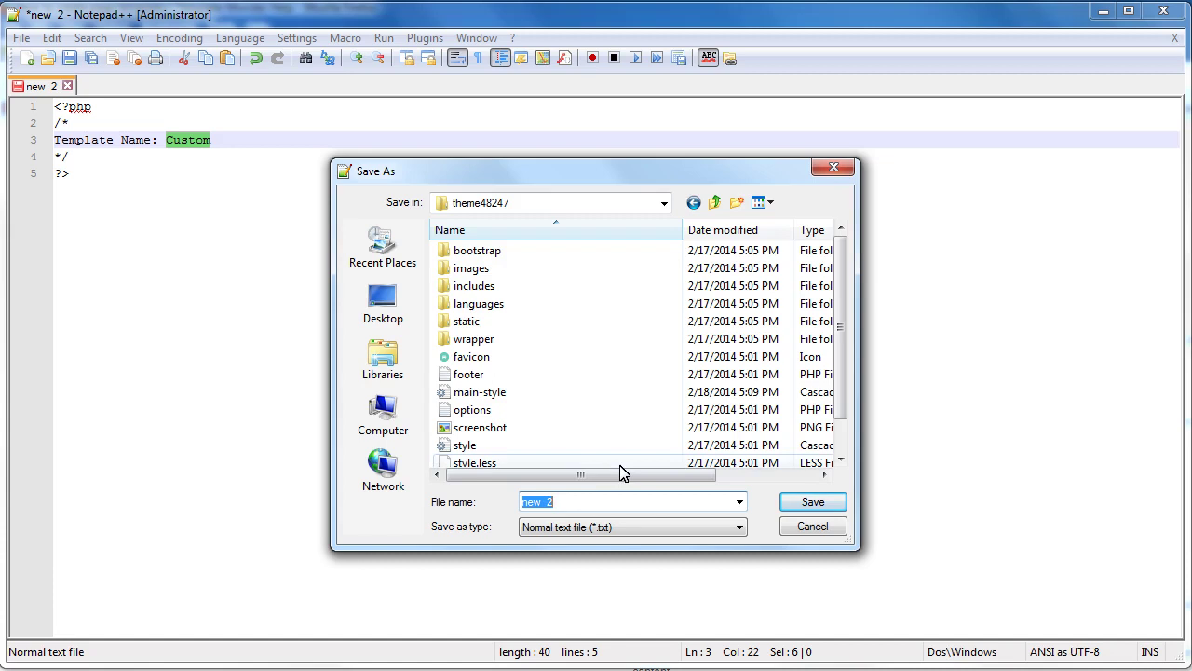
key(End)
key(BackSpace)
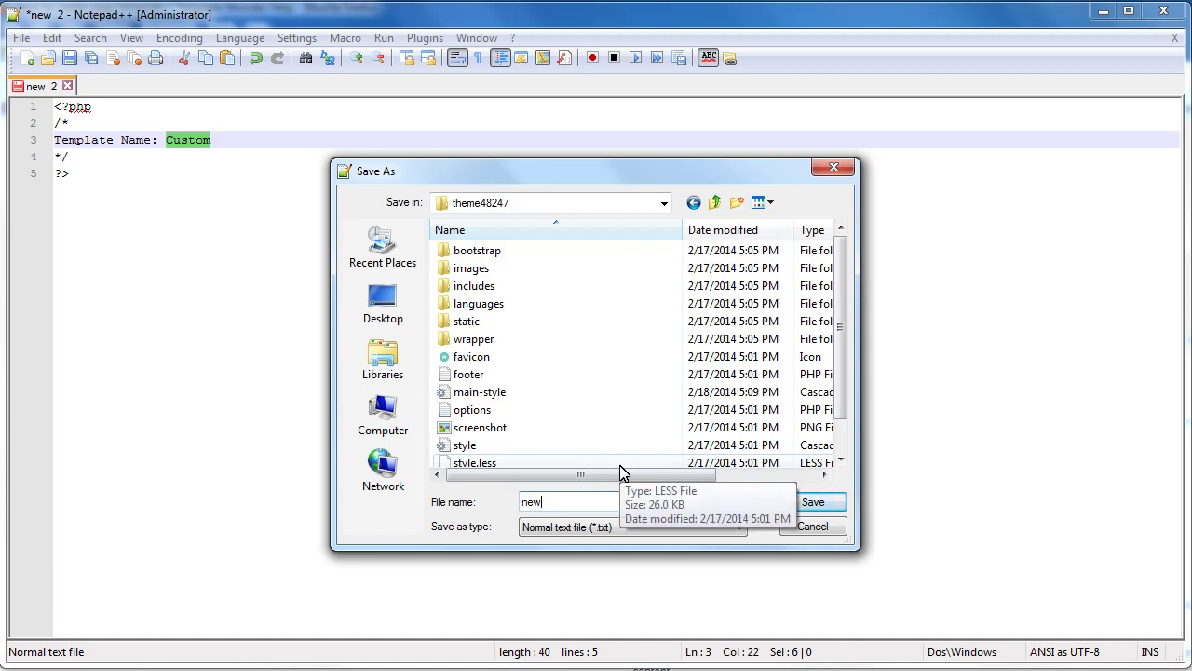
text(.php)
click(813, 503)
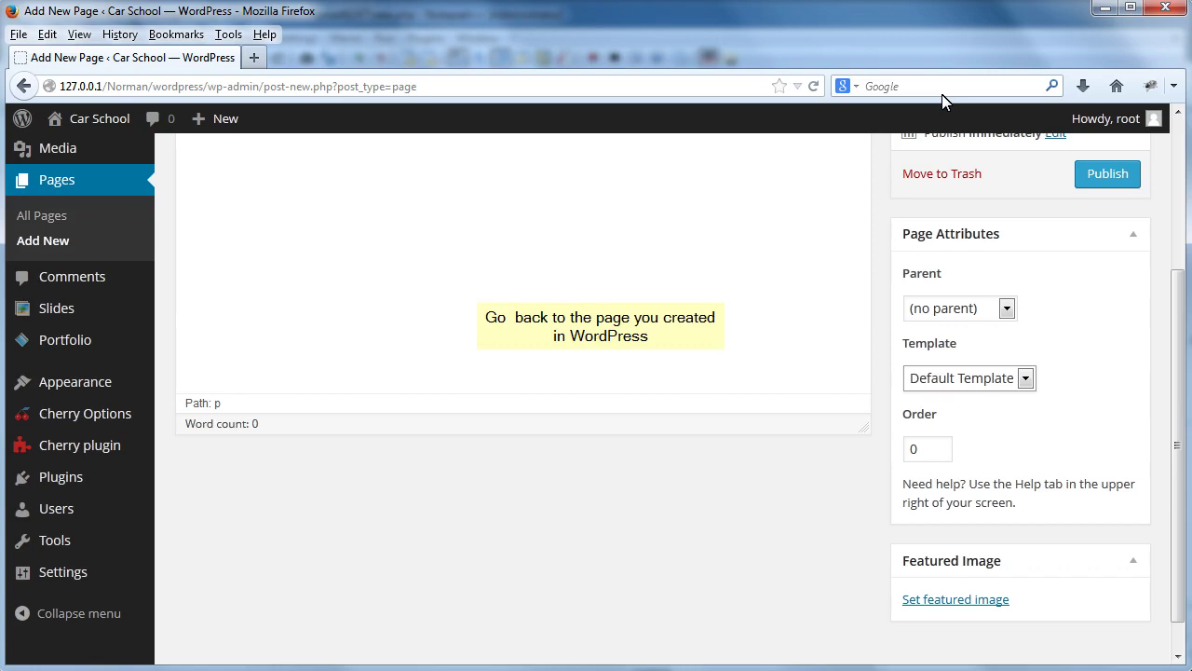
- Return to Firefox, reload the Add New Page form and assign the Custom template to the page
click(749, 86)
click(815, 87)
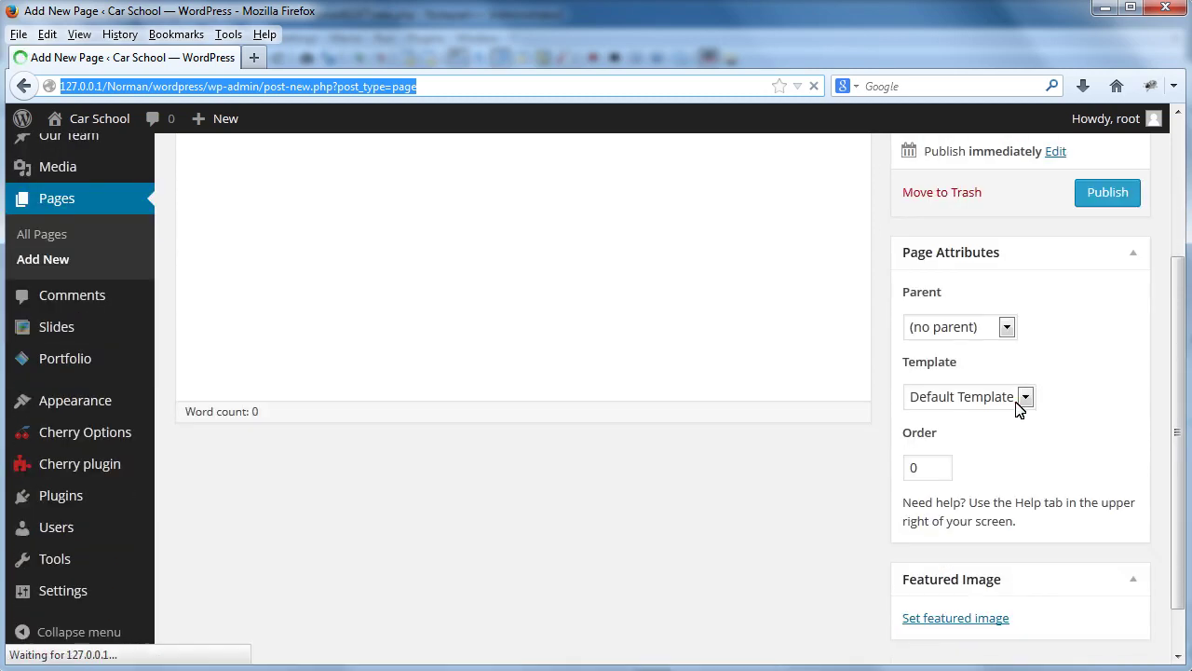
click(1023, 400)
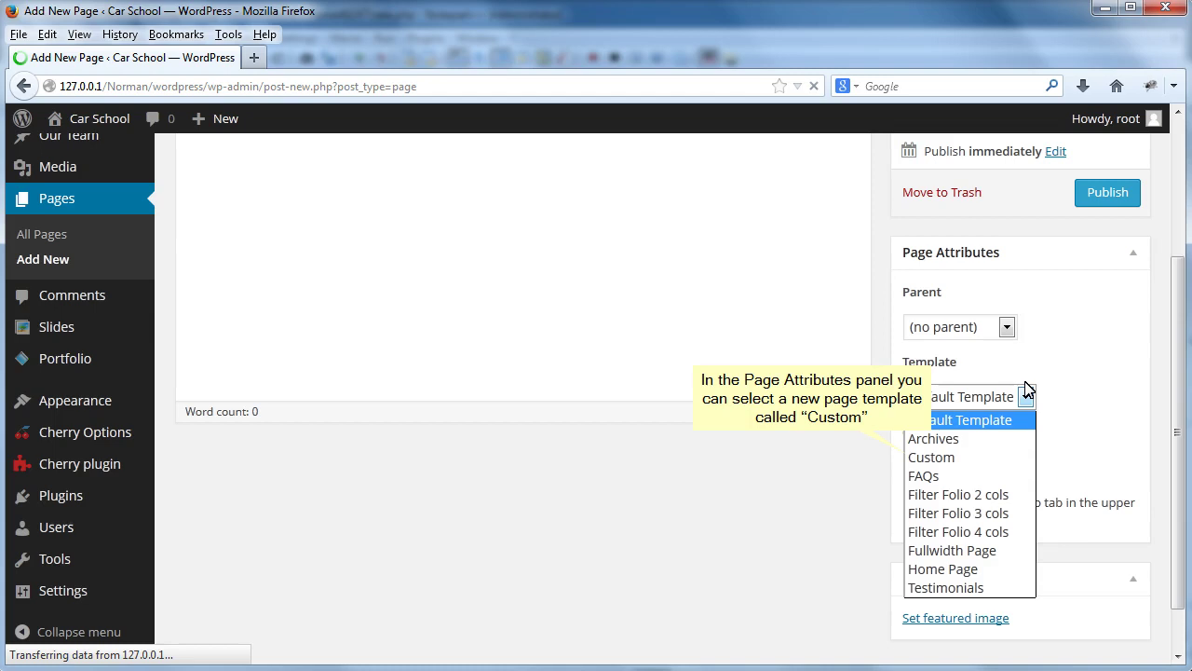
click(990, 461)
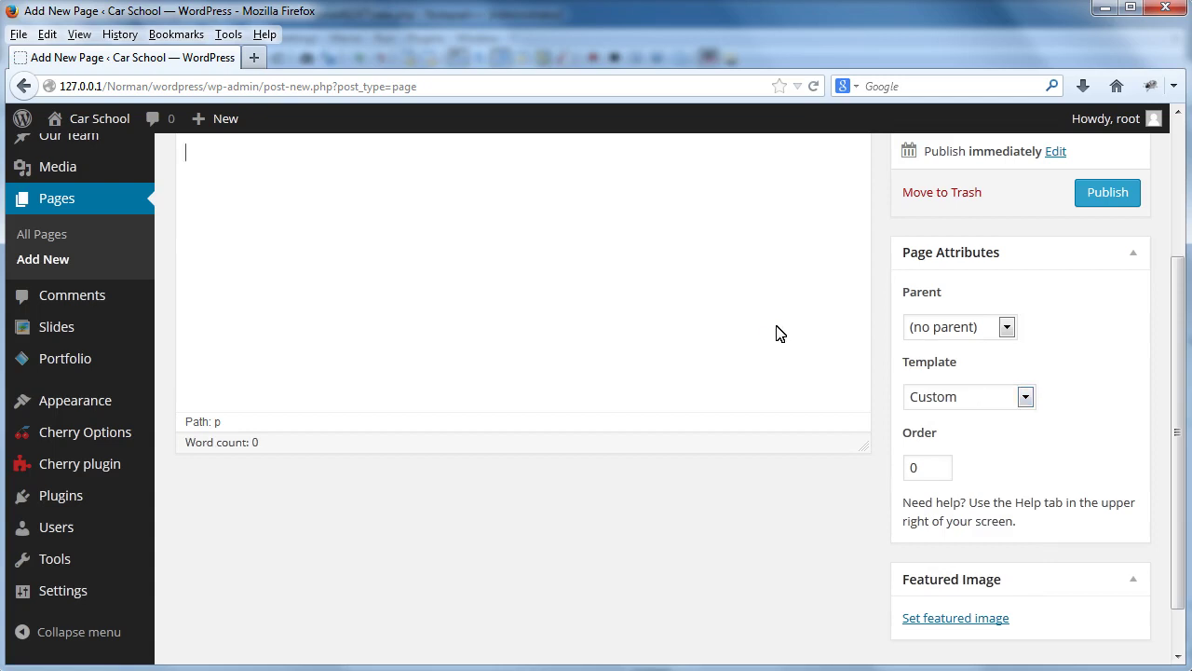
- Enter "New" as the page title and publish the page
scroll(779, 328, up, 4)
scroll(644, 407, up, 1)
click(623, 418)
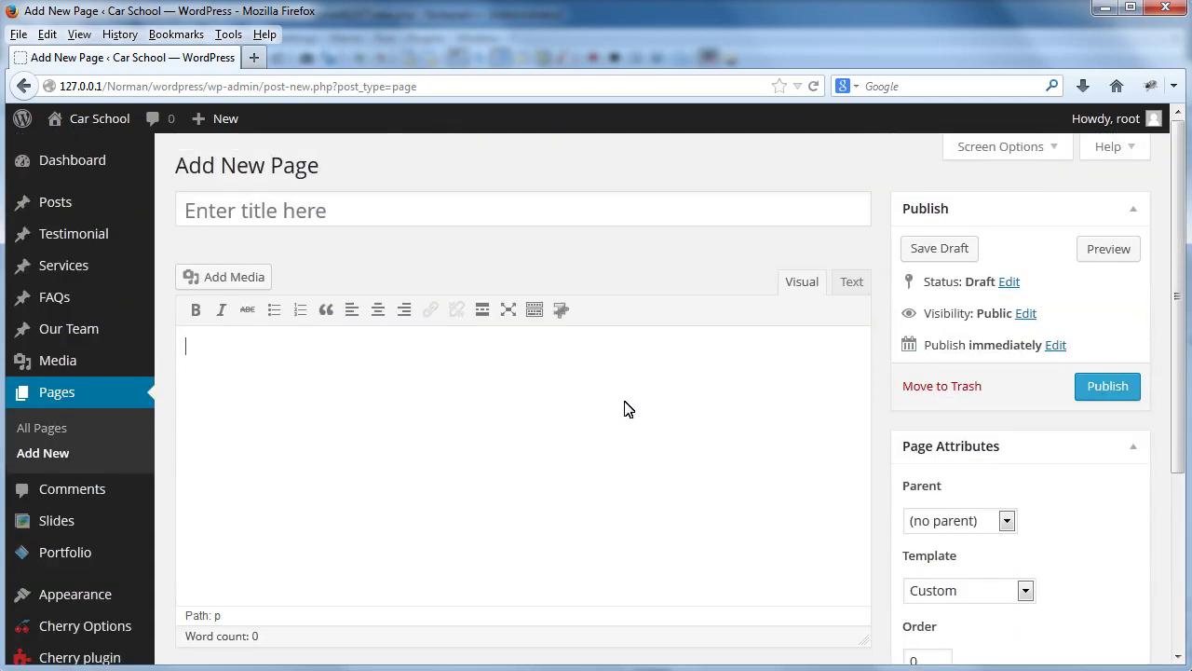
click(445, 218)
text(N)
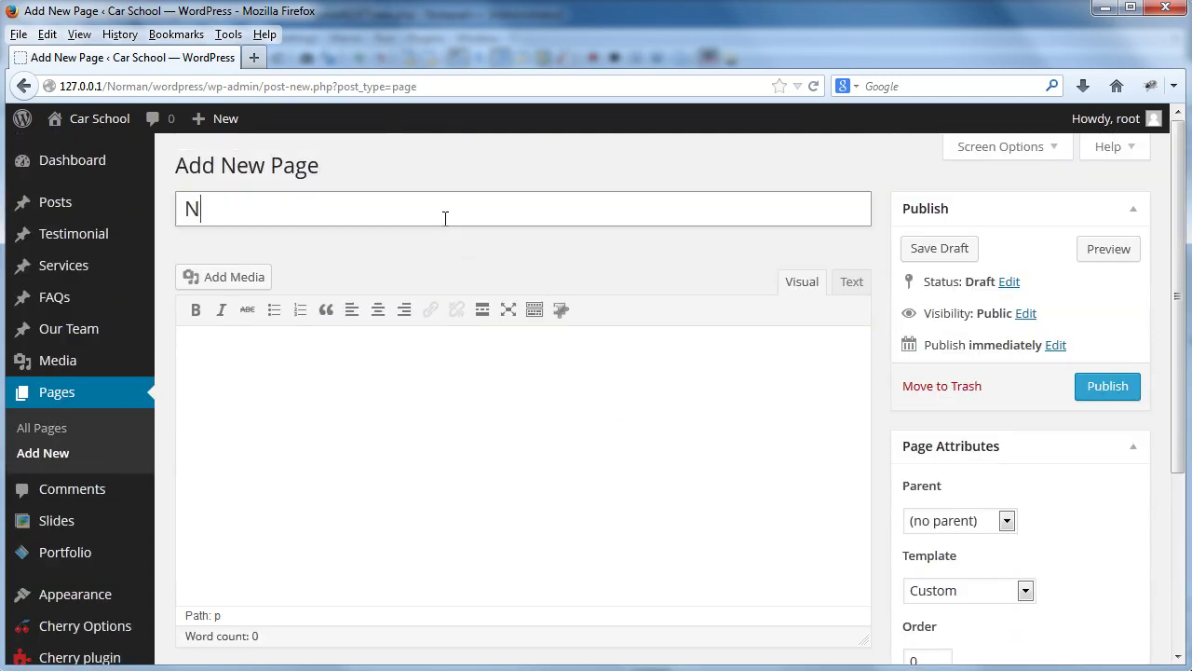
text(ew)
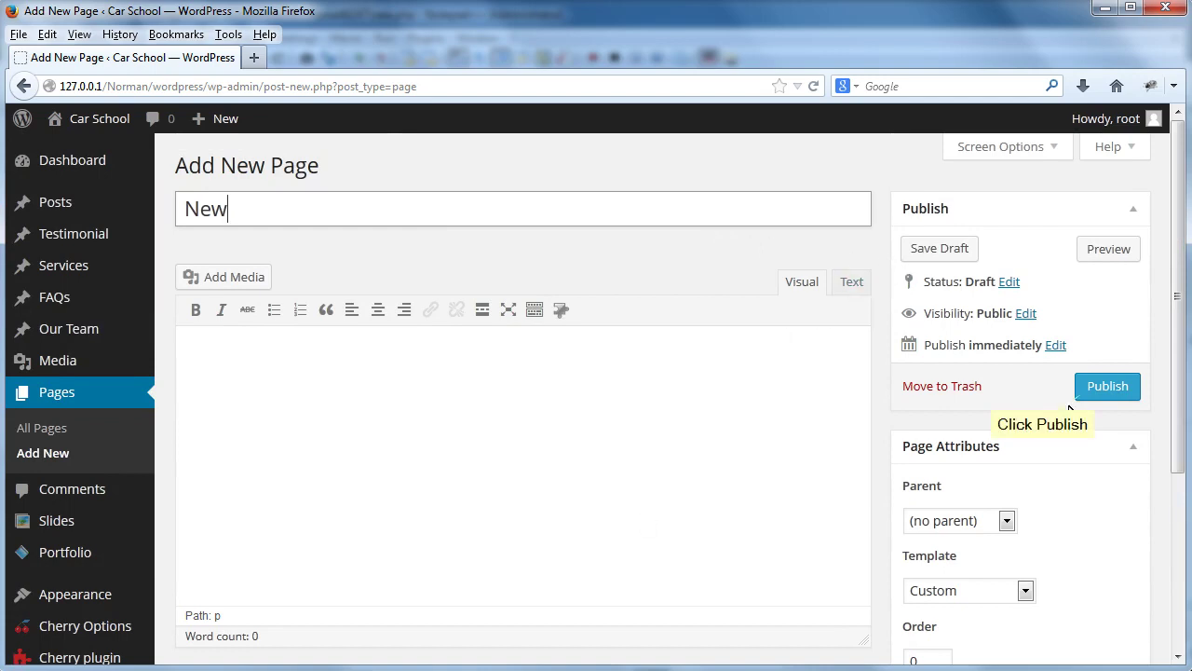
click(1104, 392)
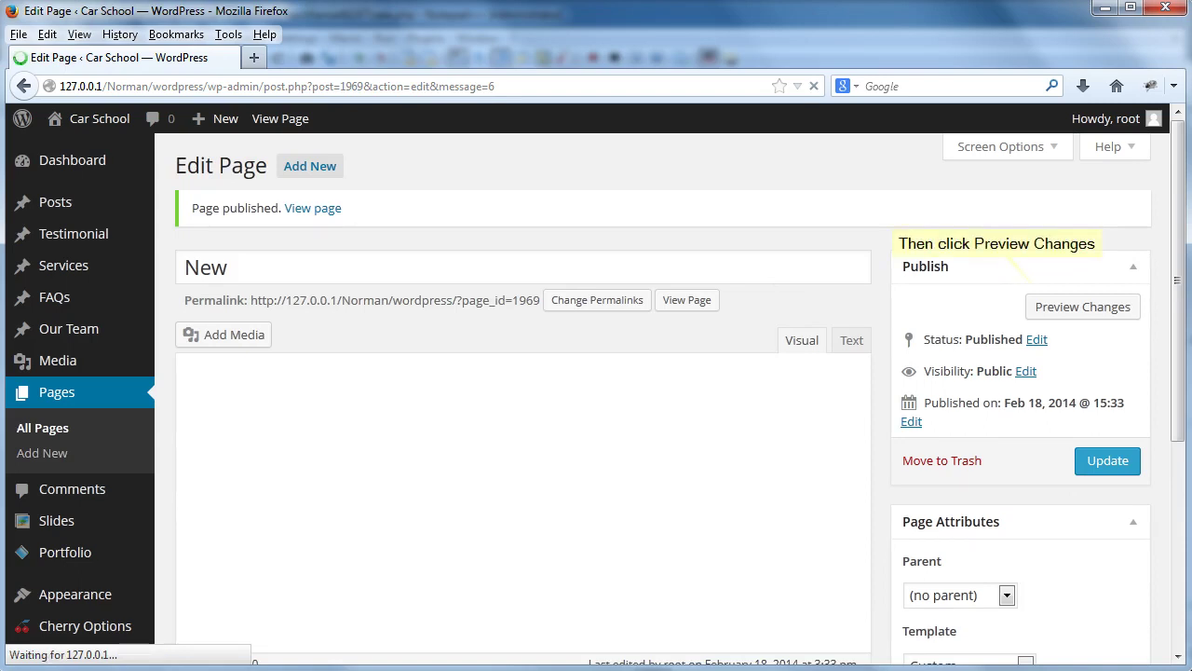
- Open the published page's preview in a new browser tab and switch to it
right_click(1041, 311)
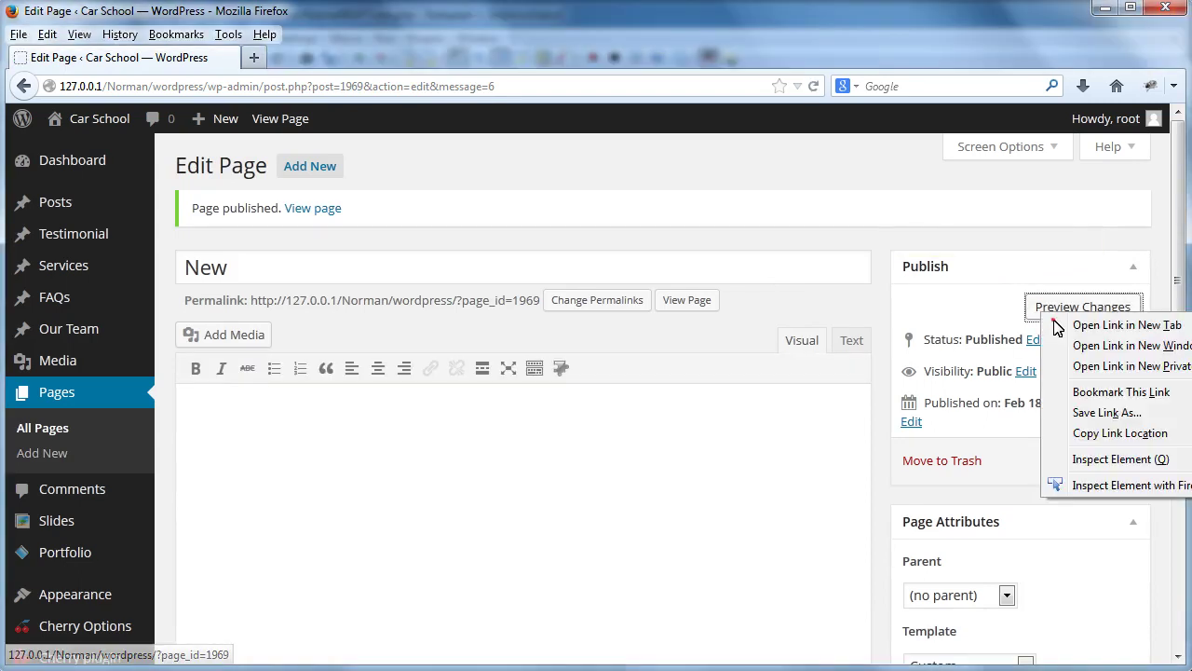
click(1057, 324)
click(354, 58)
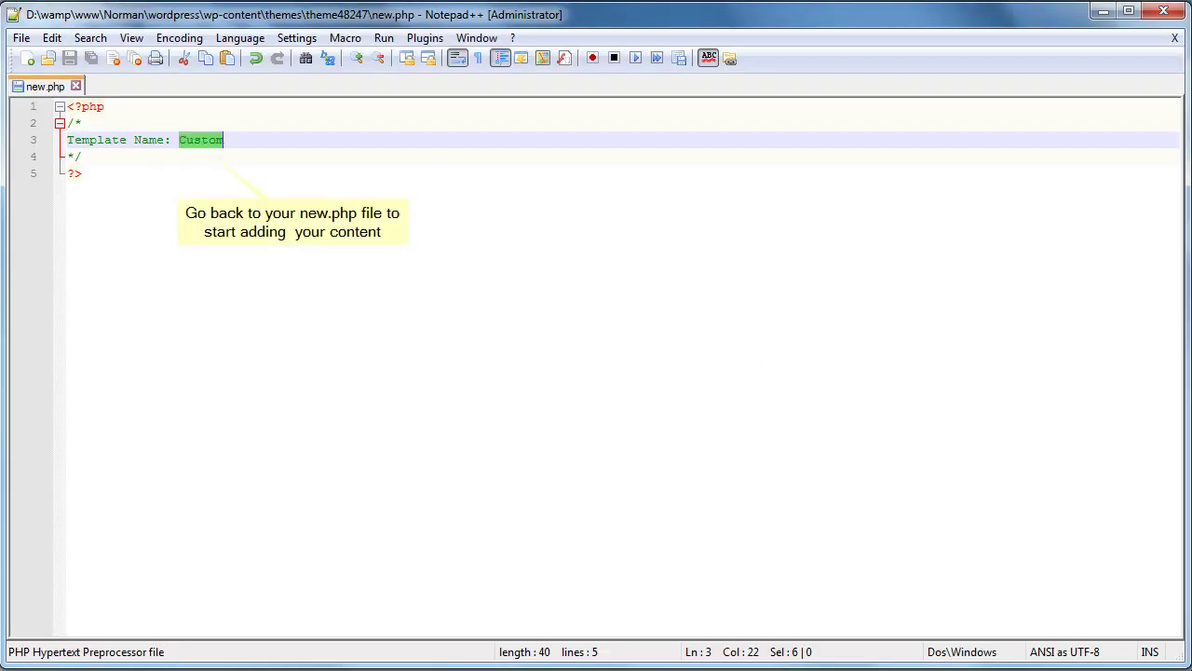
- In Notepad++, add get_header(); on a new line below the opening PHP tag of new.php and save the file
click(131, 106)
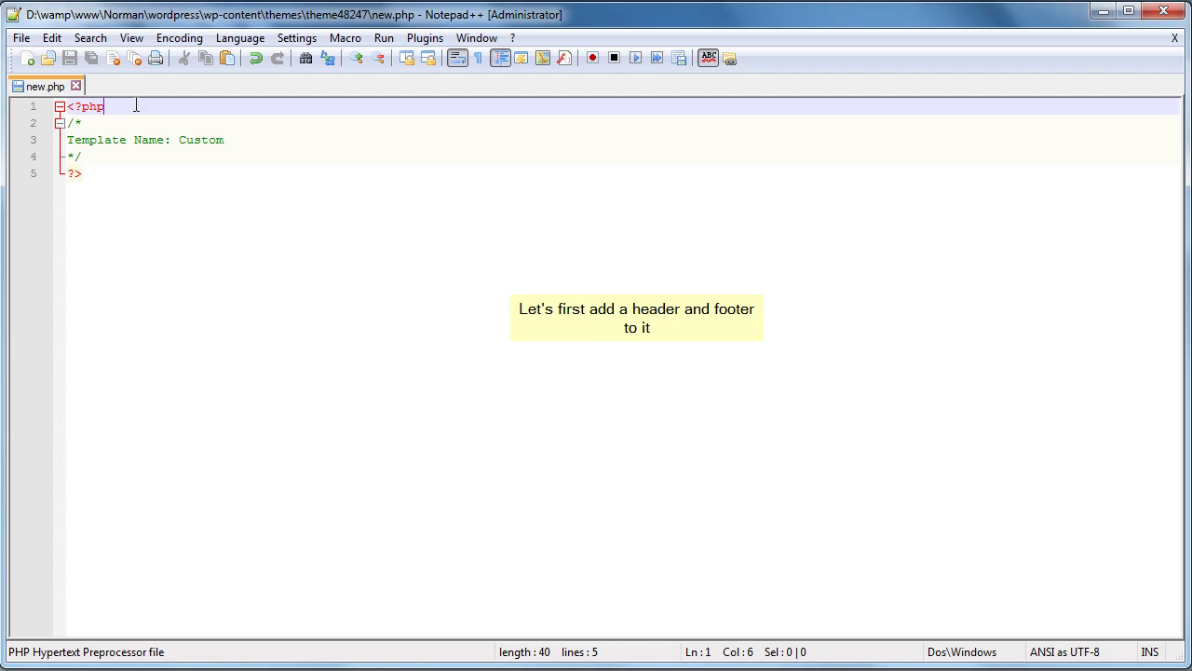
key(Return)
text(get_)
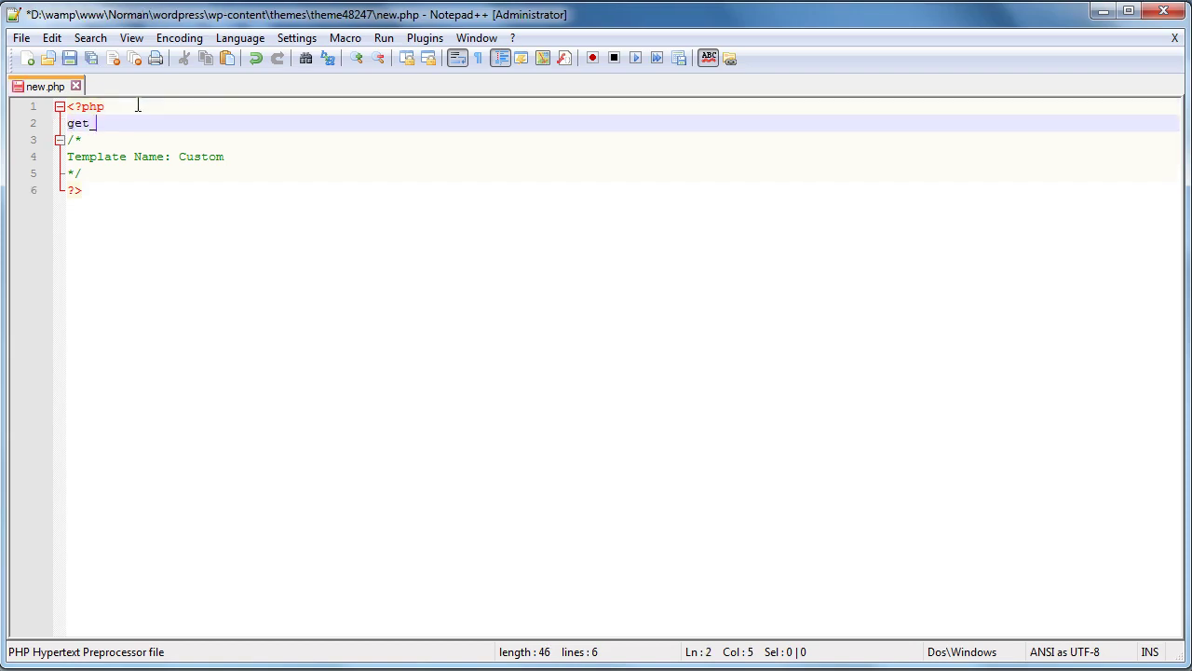
text(header)
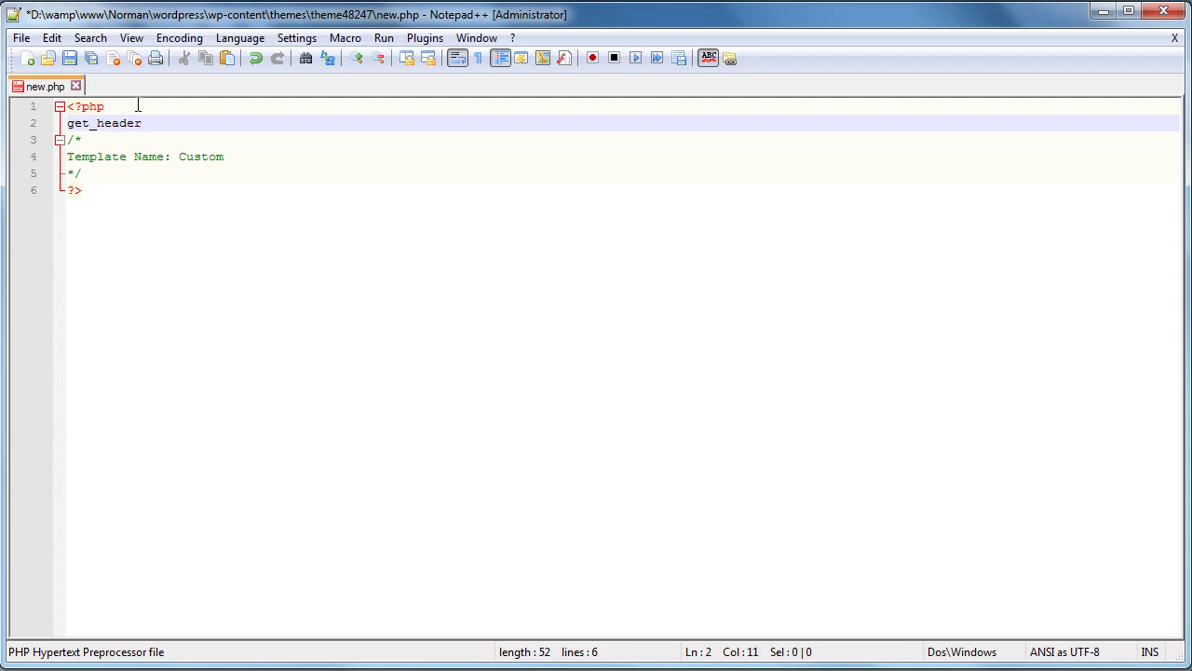
text(();)
click(69, 58)
- Switch to Firefox and reload the New page to check its header
key(alt+Tab)
click(708, 86)
click(813, 86)
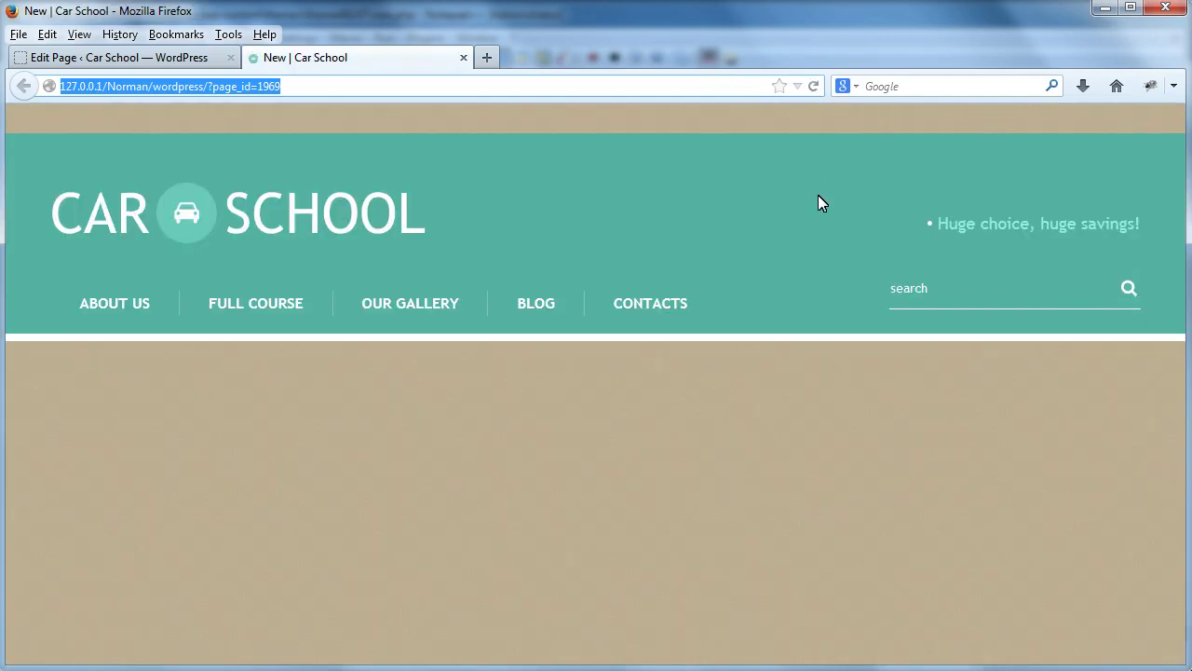
- Add <?php get_footer(); ?> as the last line of new.php in Notepad++, save it and reload the New page in Firefox
key(alt+Tab)
key(Return)
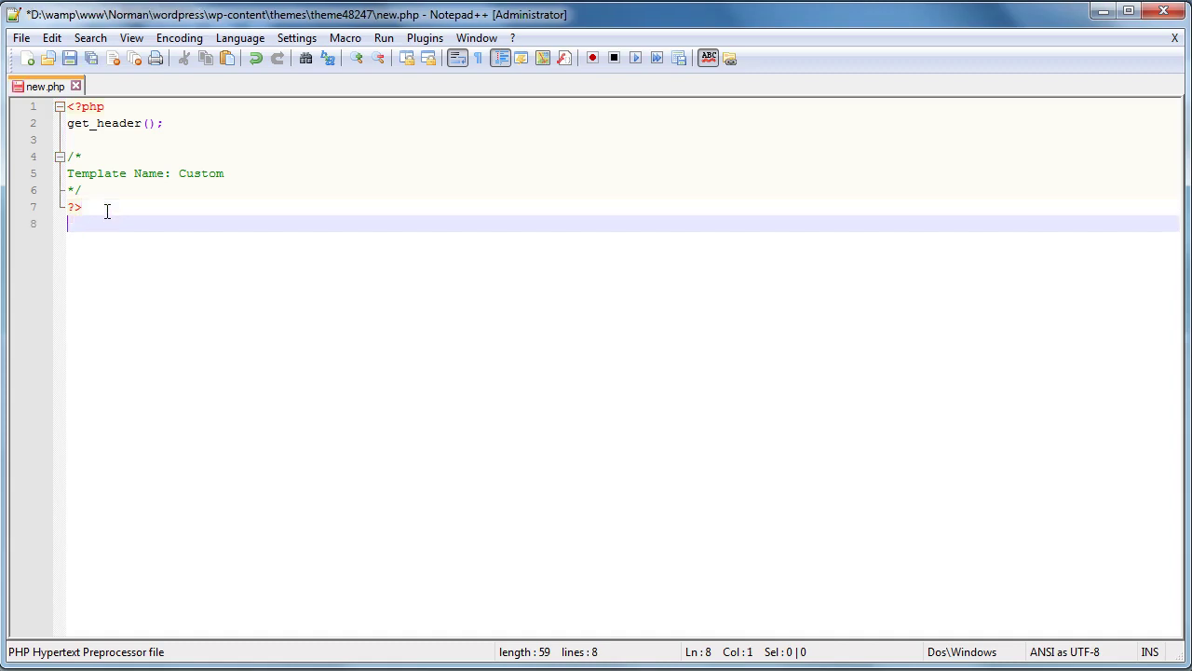
text(<?php get_footer(); ?)
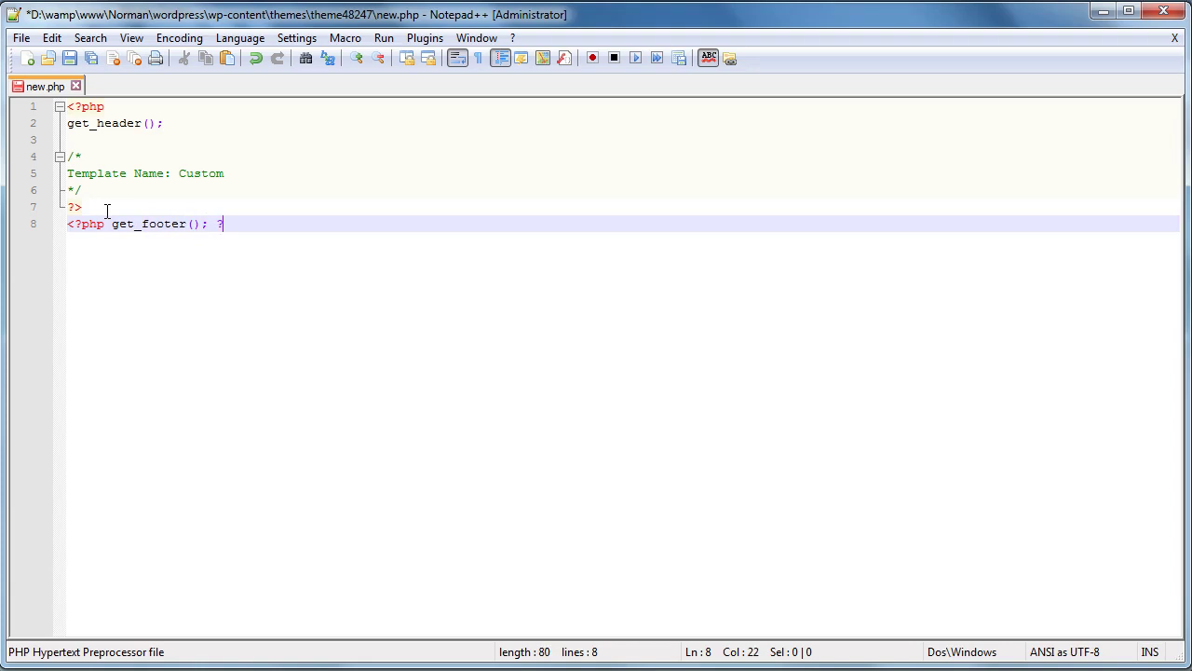
text(>)
click(71, 59)
key(alt+Tab)
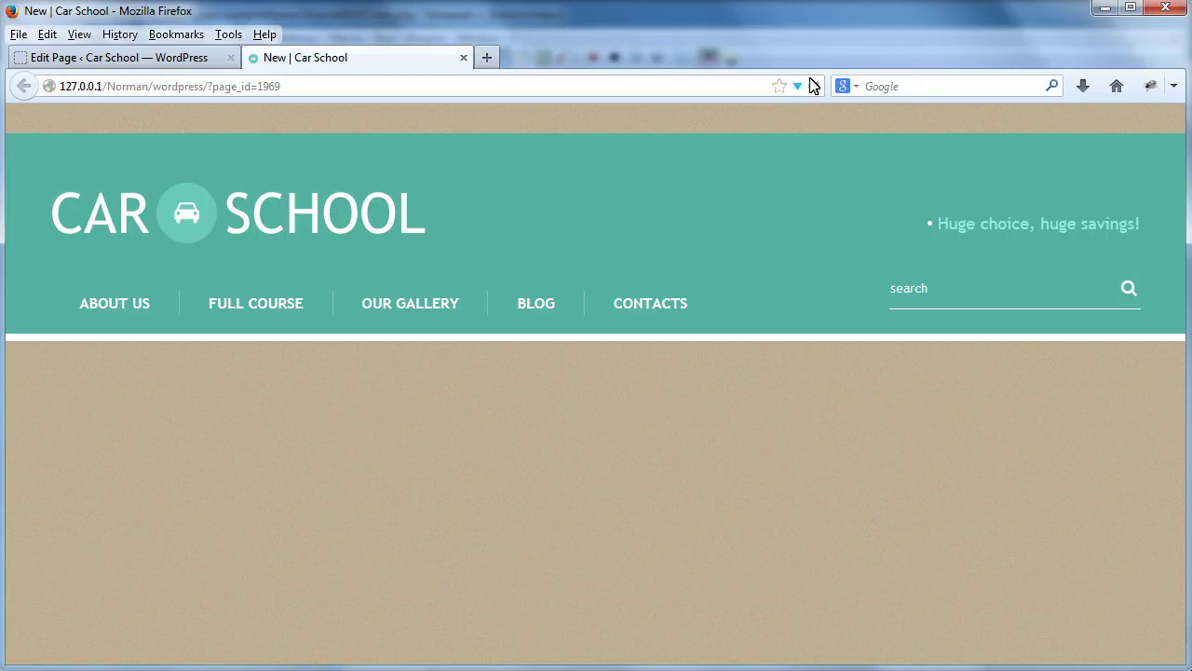
click(814, 86)
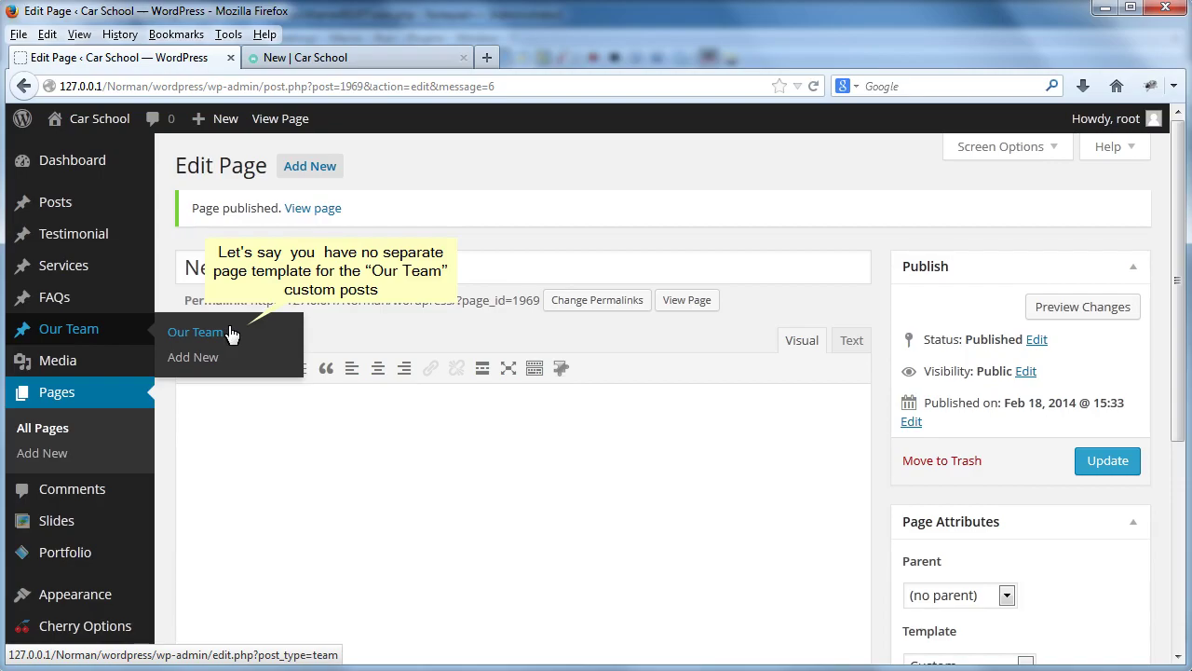
- In Notepad++, change the template name in new.php's comment to Team and save the file
drag(180, 173, 234, 168)
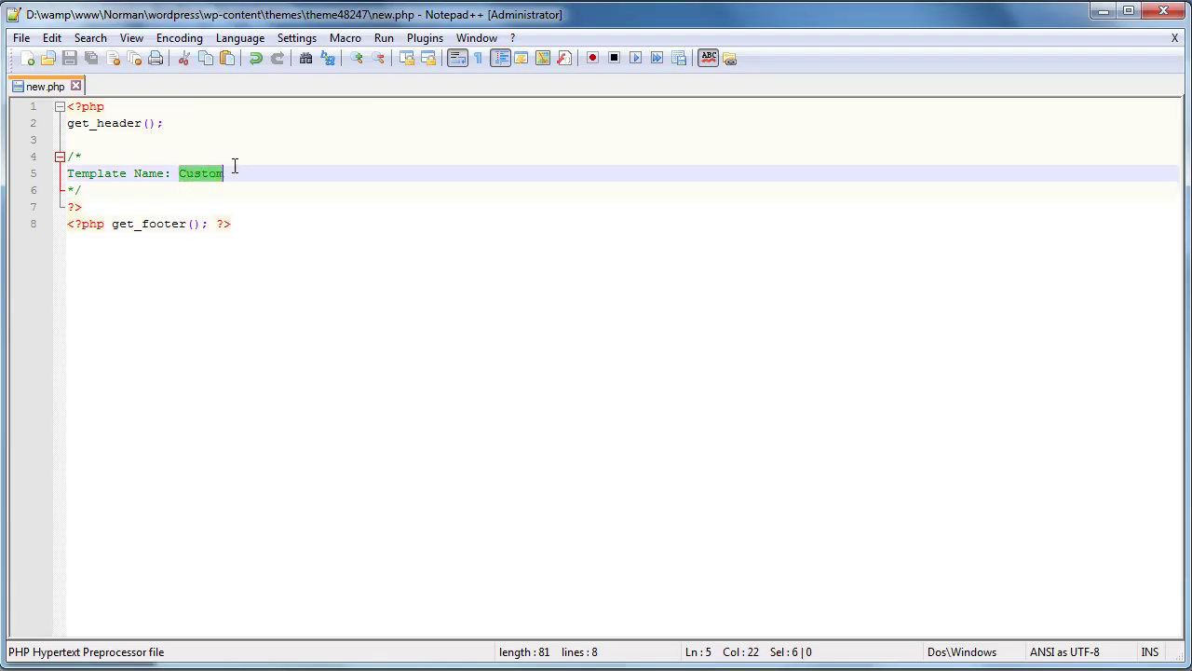
text(Team)
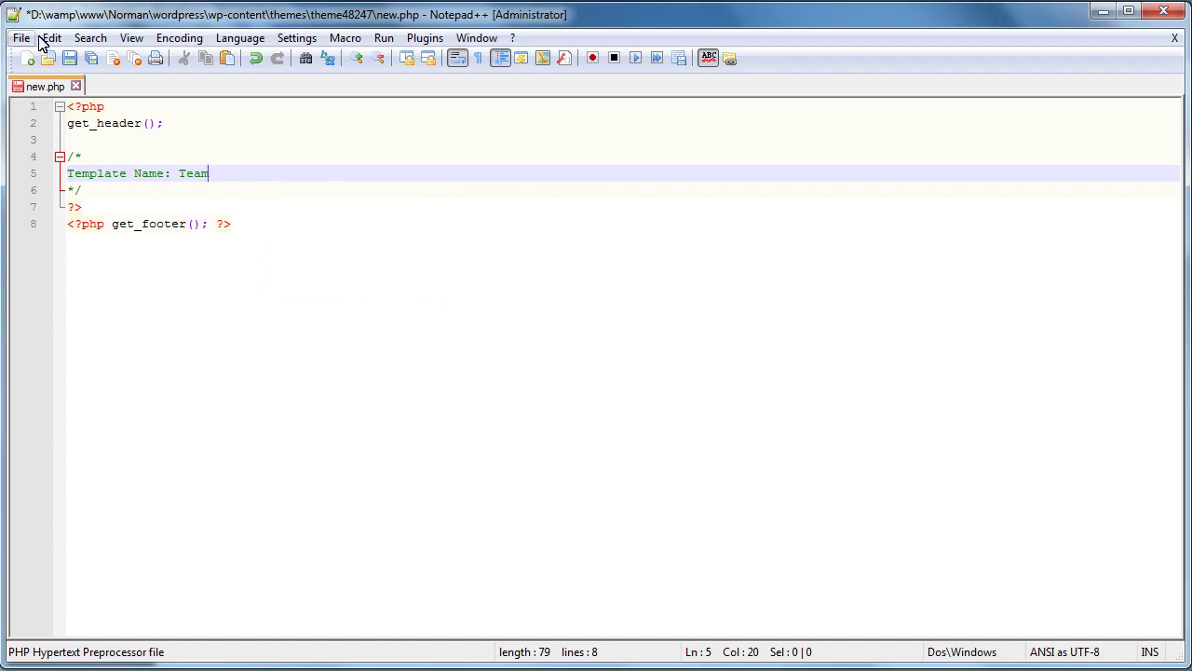
click(71, 56)
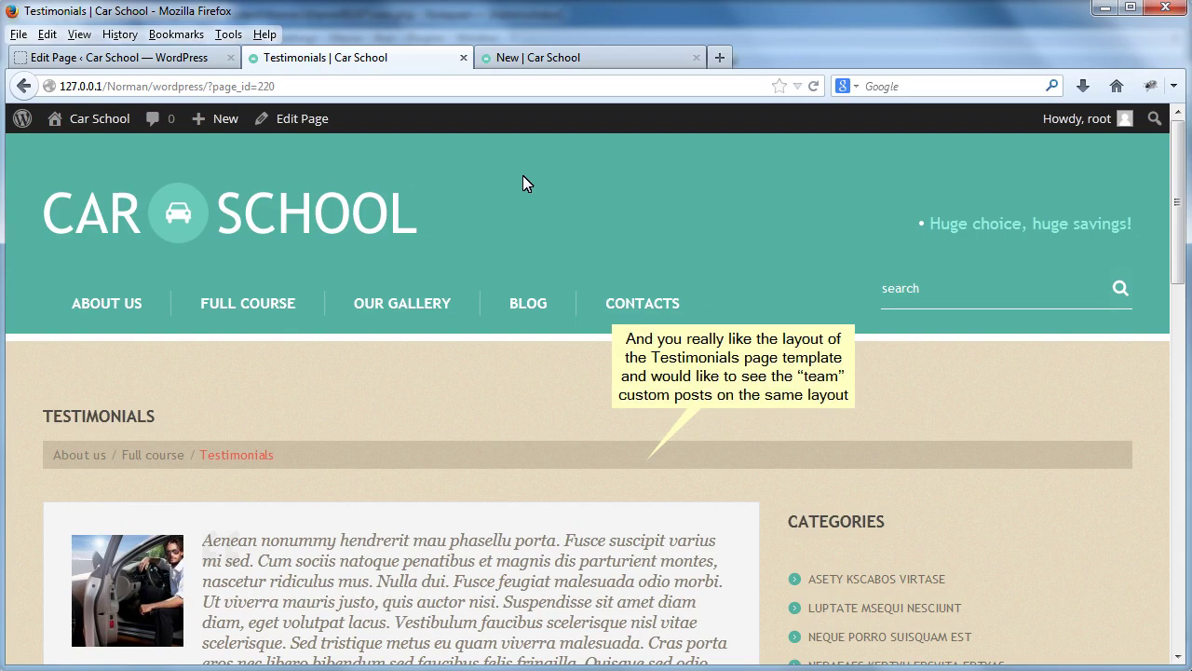
- Examine the layout of the Testimonials page in Firefox
scroll(522, 175, down, 15)
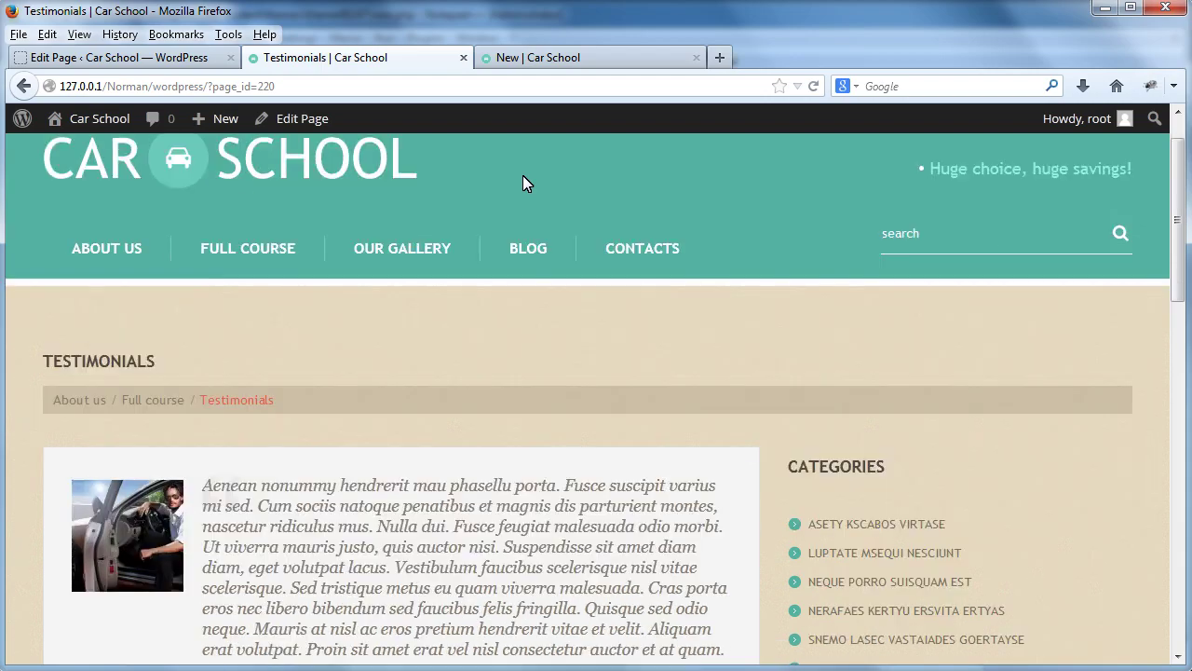
scroll(525, 176, up, 15)
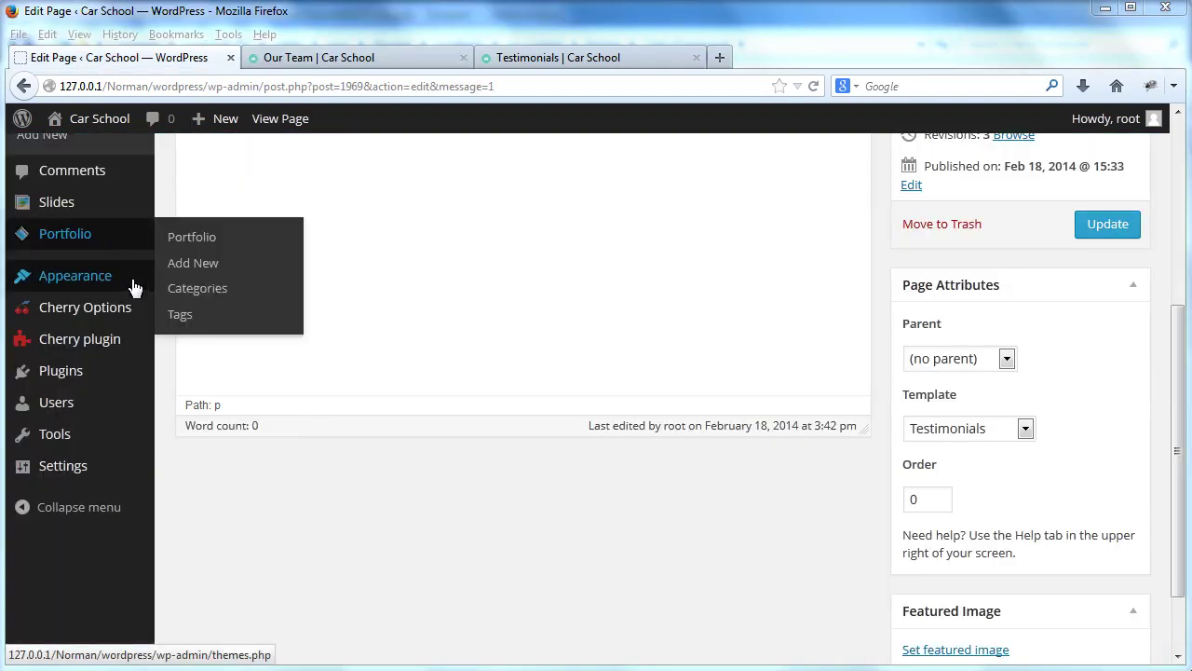
- Open the WordPress theme editor in a new browser tab and load the cherry theme's files
mouse_move(74, 276)
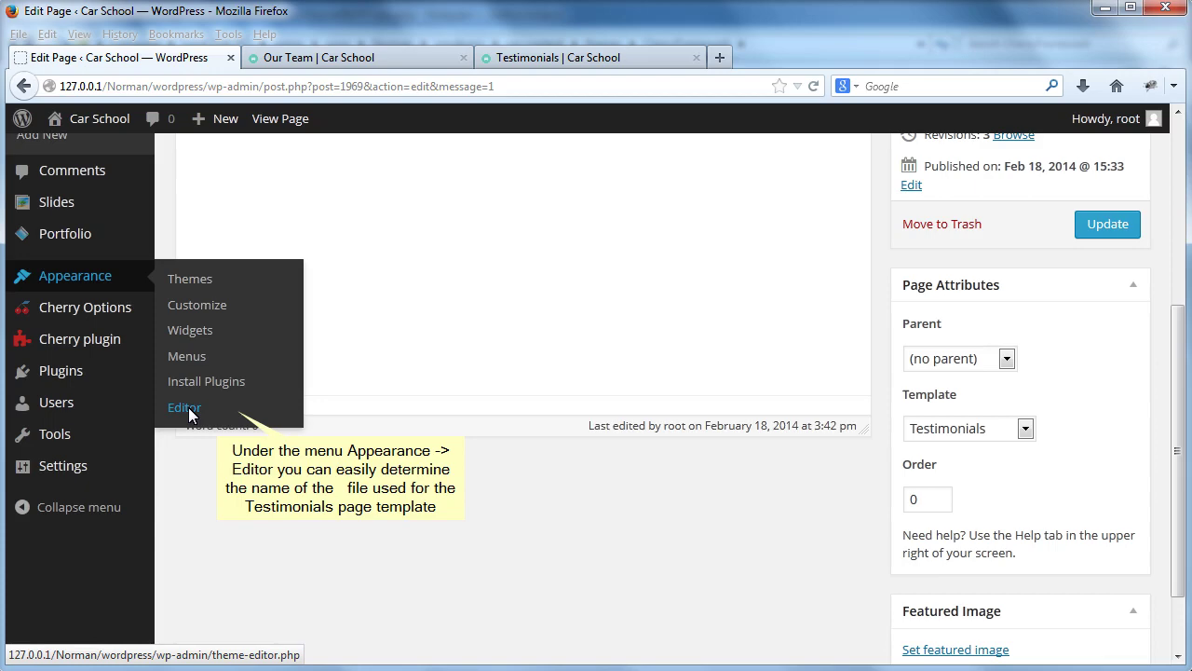
right_click(189, 411)
click(212, 418)
click(374, 64)
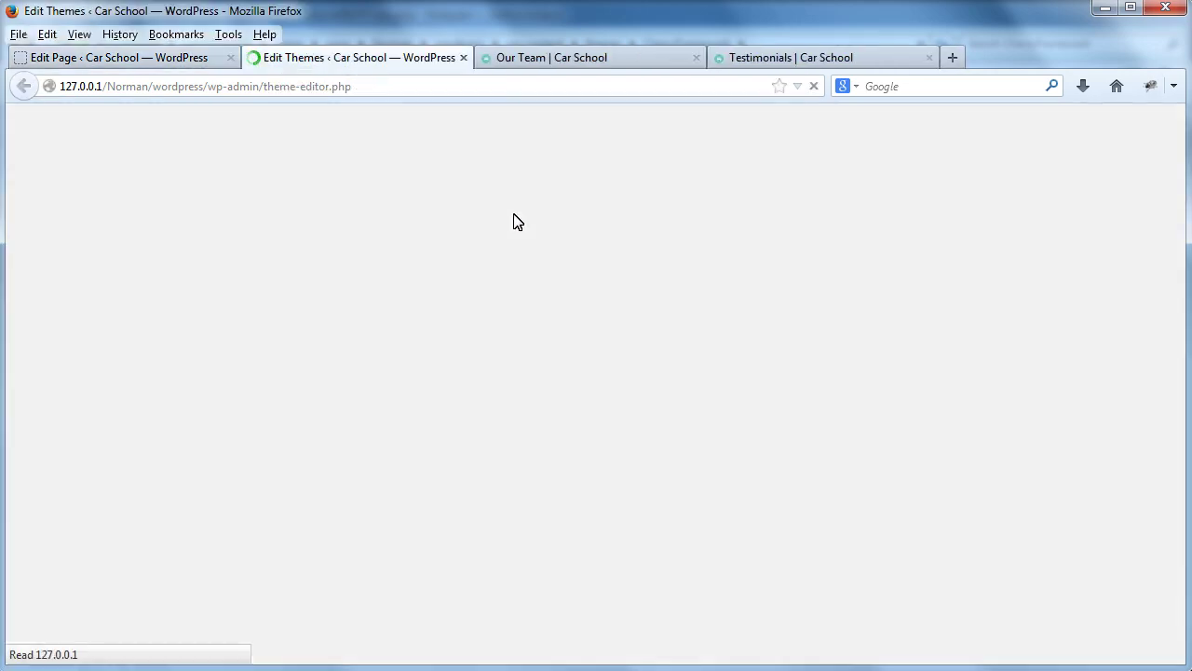
click(1034, 207)
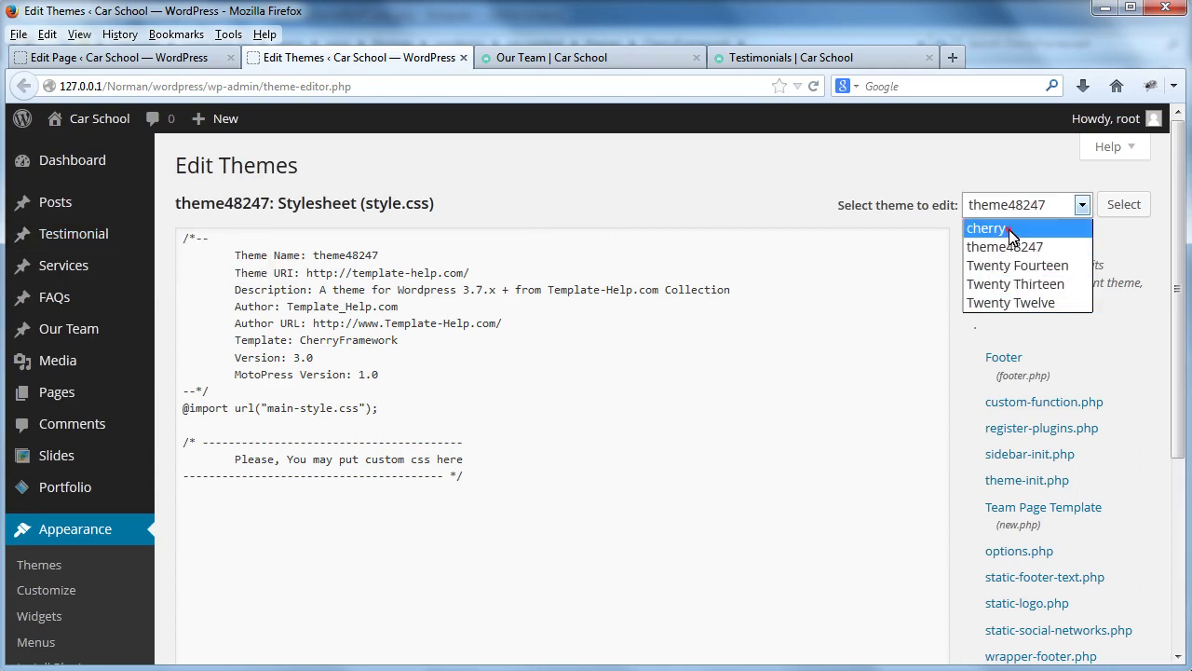
click(1010, 233)
click(1115, 207)
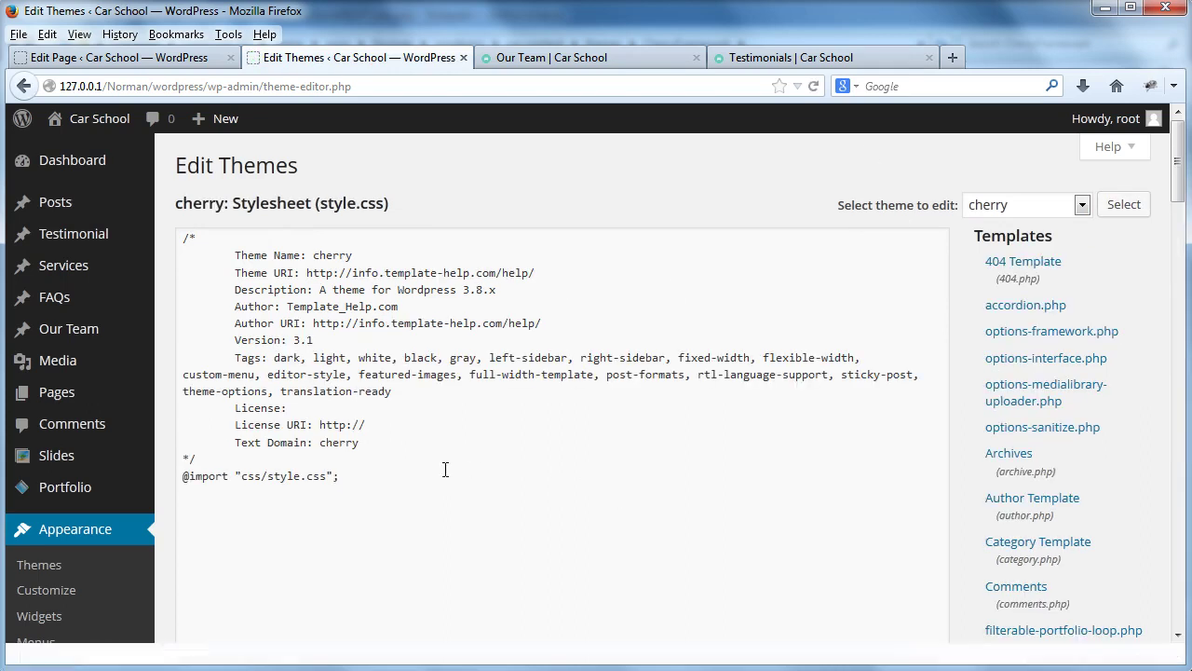
- Search the cherry theme's editor page for "Testimonials" to find the template's file name
key(ctrl+f)
text(Tes)
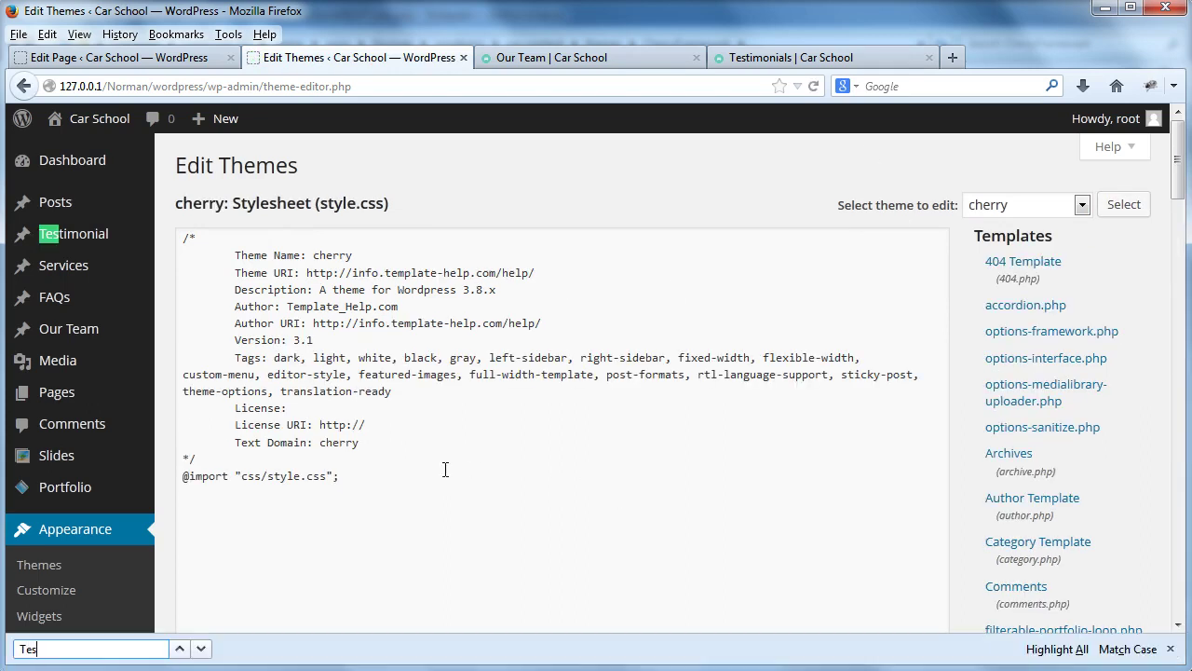
text(timom)
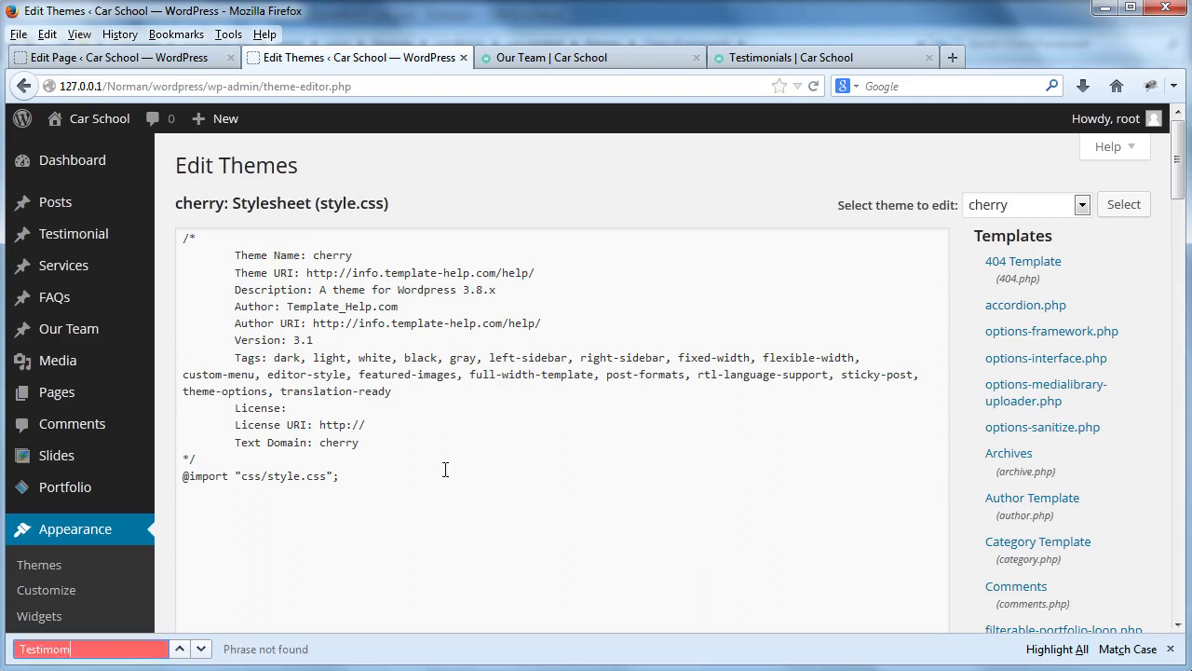
key(BackSpace)
text(nials)
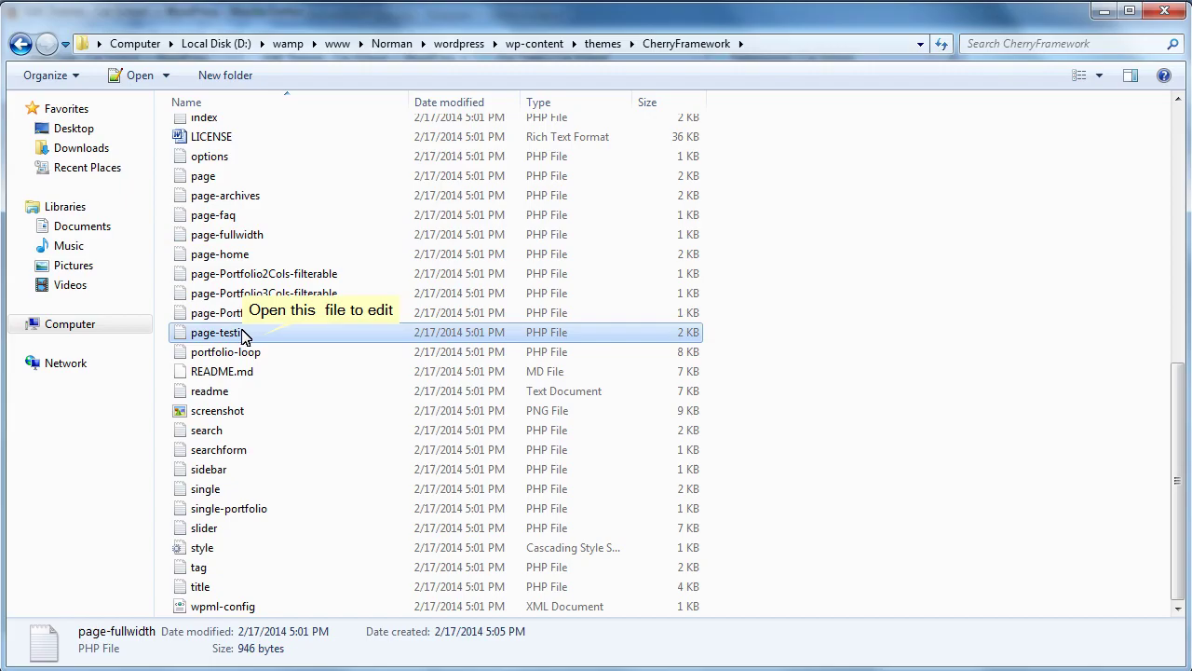
- Open page-testi.php from the CherryFramework folder in Notepad++ and copy the whole motopress-wrapper div block between the header and footer calls
double_click(217, 333)
drag(111, 596, 67, 190)
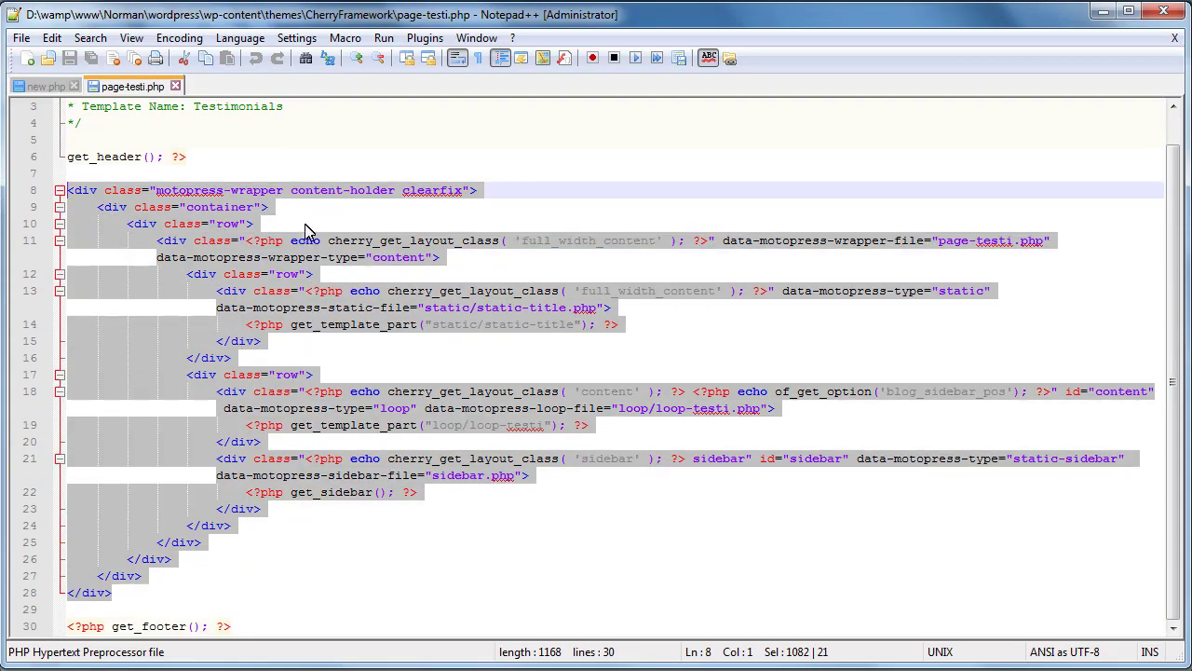
right_click(282, 248)
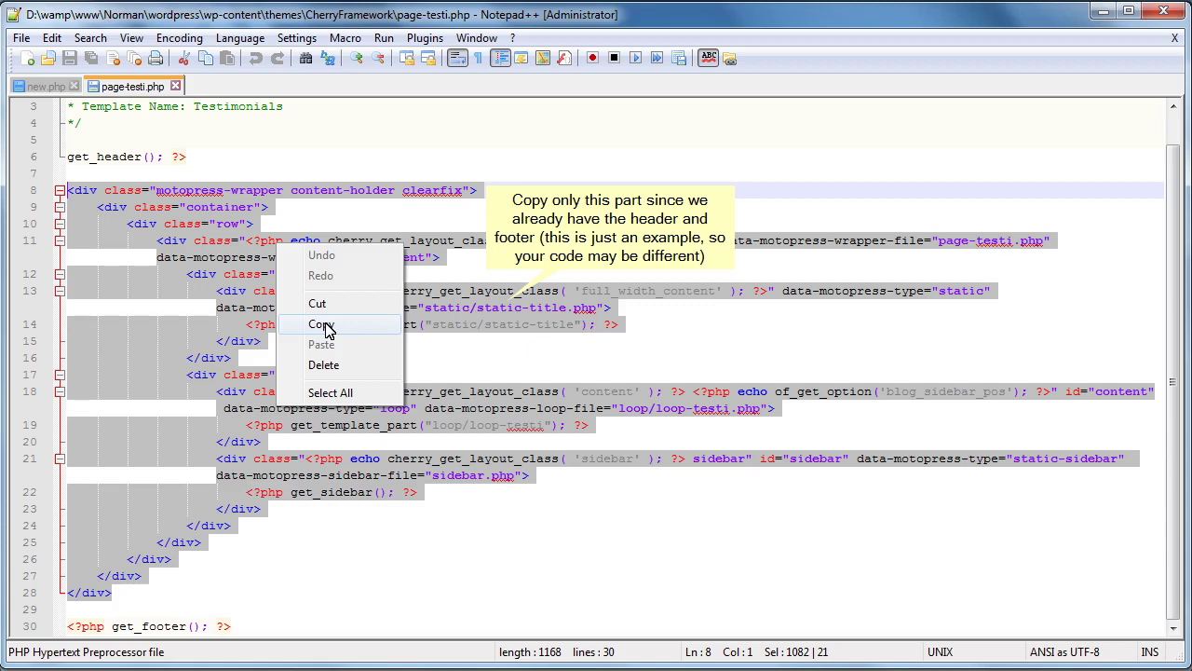
click(325, 328)
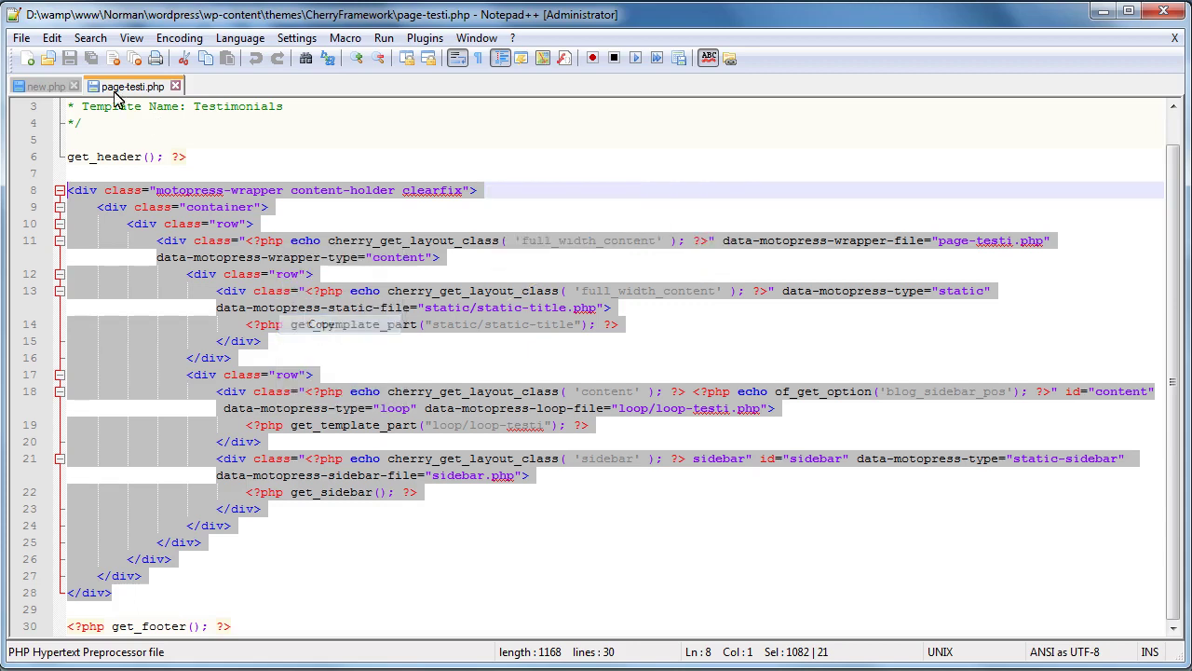
- Paste the copied div block into new.php between the closing ?> and the get_footer line, separated by blank lines
click(45, 86)
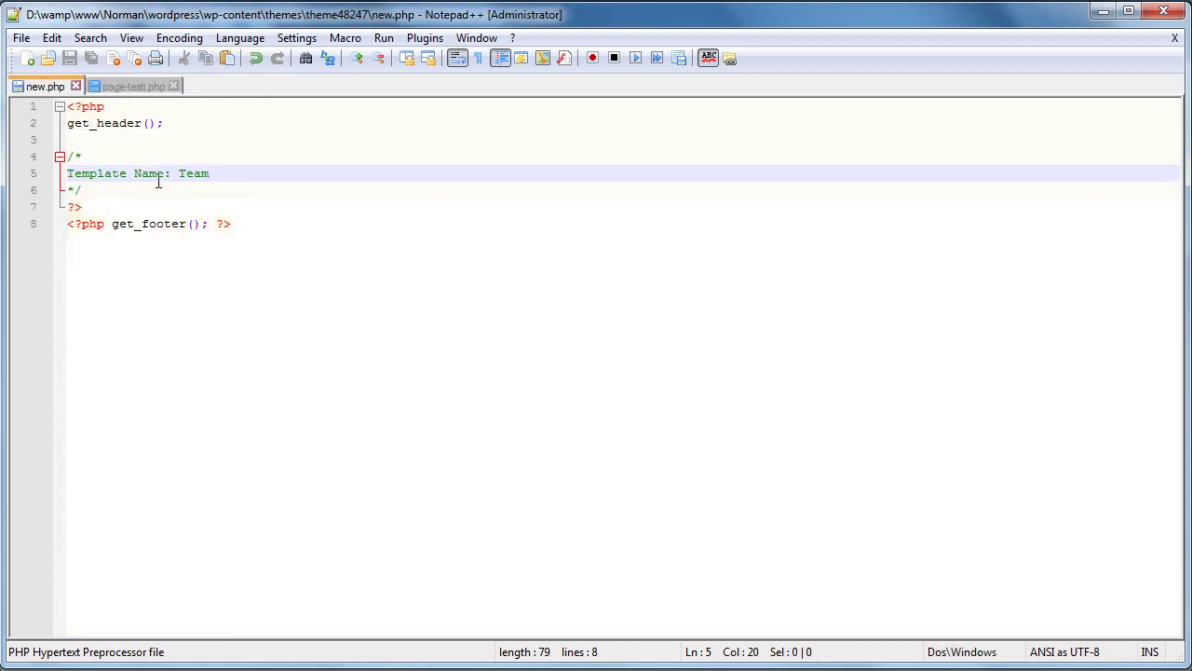
click(102, 206)
key(Return)
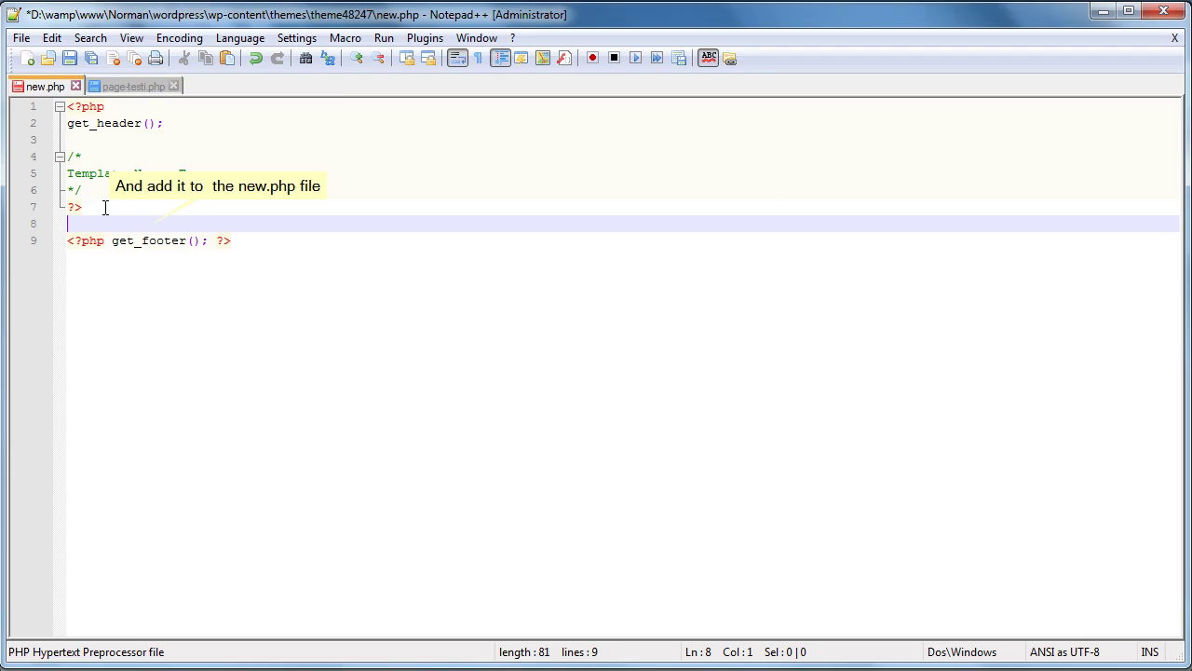
key(Return)
key(ctrl+v)
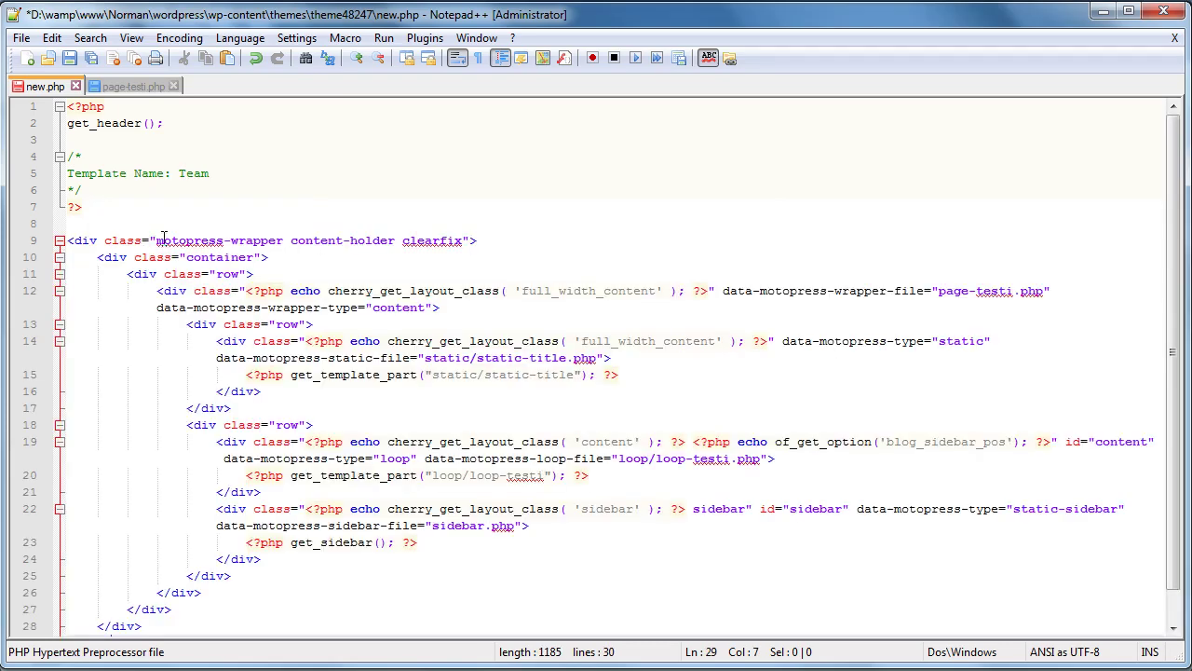
key(Return)
scroll(163, 235, down, 1)
key(Left)
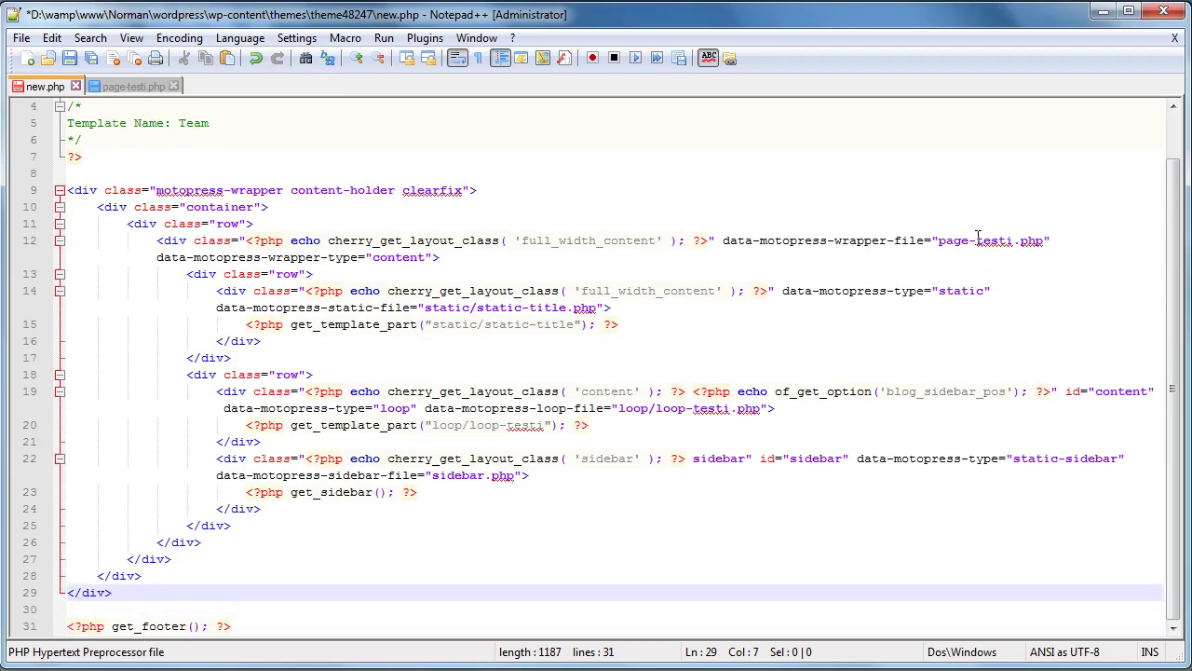
- Change the data-motopress-wrapper-file value in new.php to new.php
click(972, 240)
scroll(942, 289, up, 1)
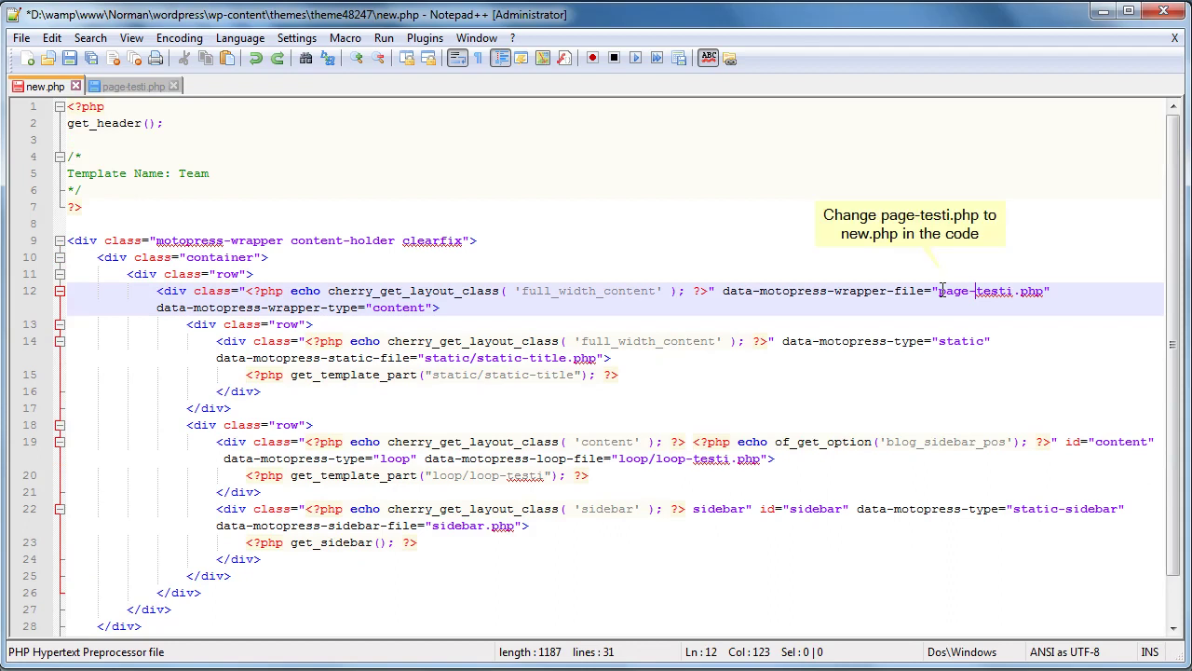
drag(939, 291, 1014, 290)
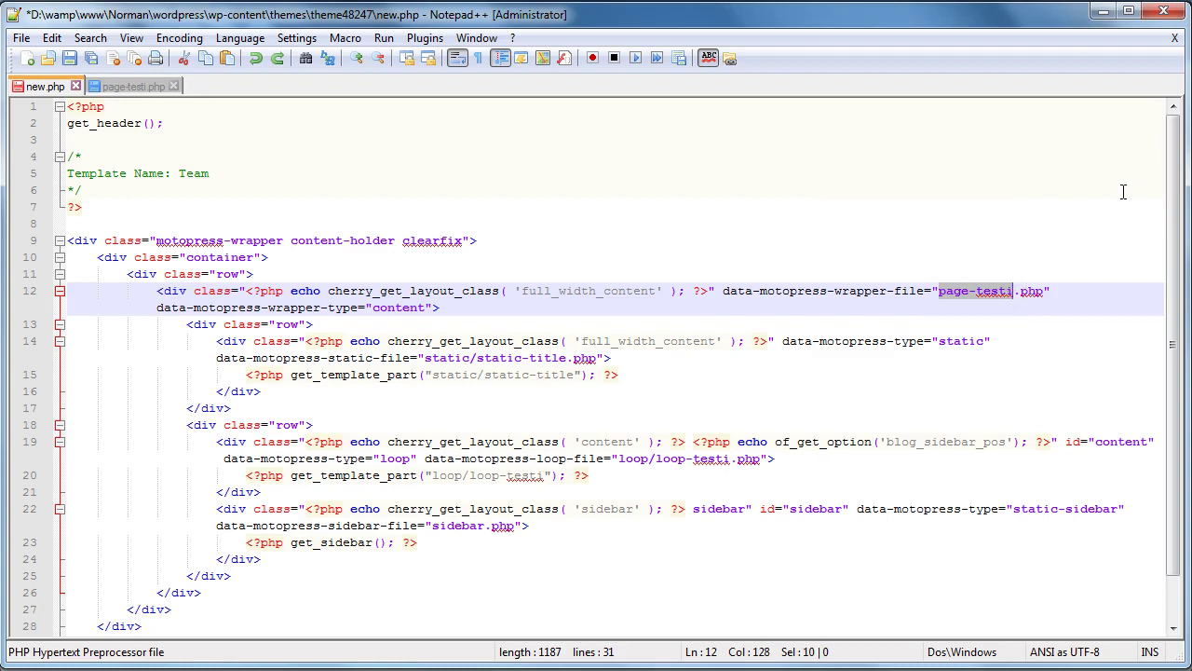
text(new)
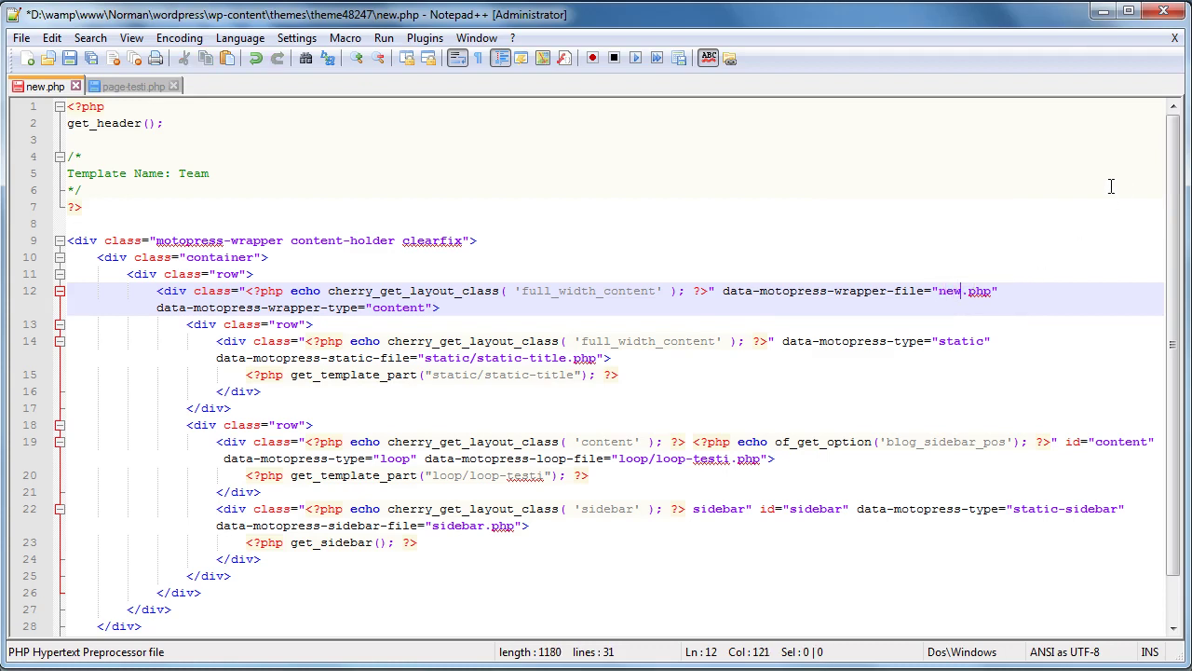
- Switch to Windows Explorer and copy the loop-testi file from the CherryFramework theme's loop folder
drag(618, 458, 762, 458)
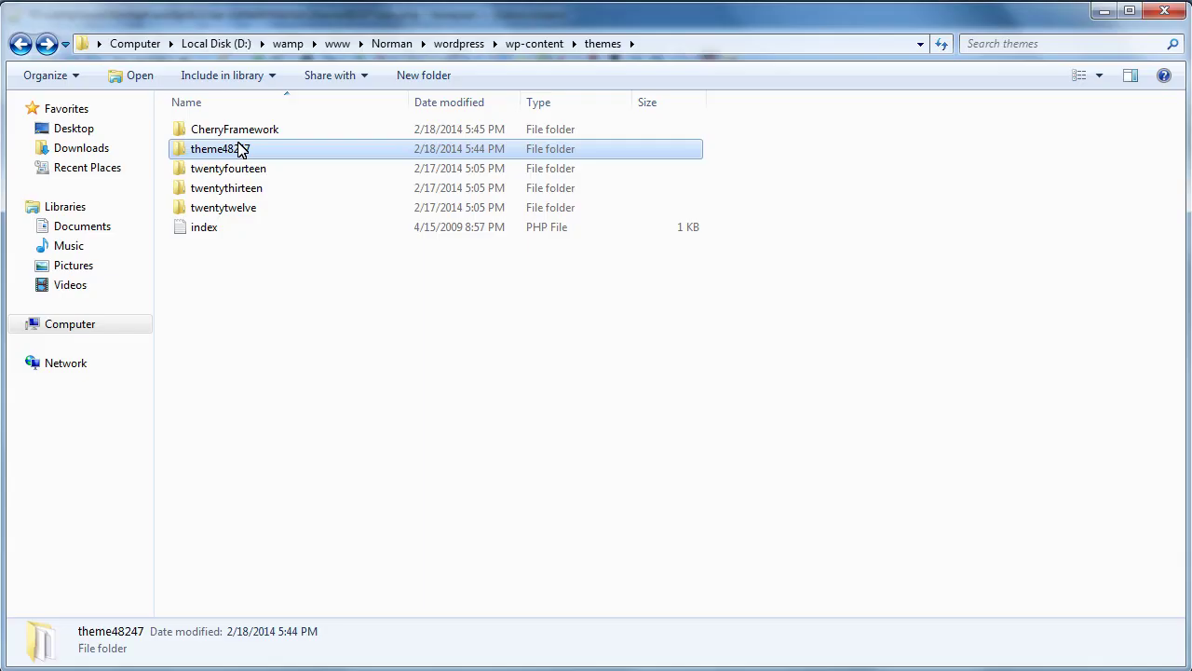
double_click(239, 126)
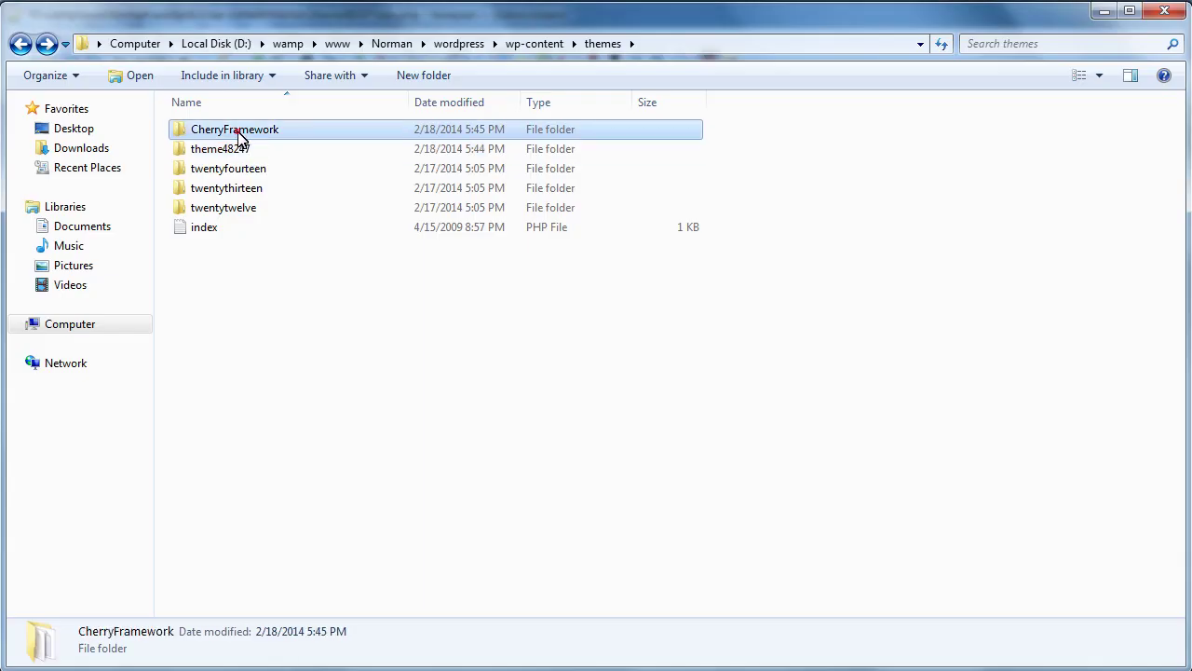
double_click(209, 308)
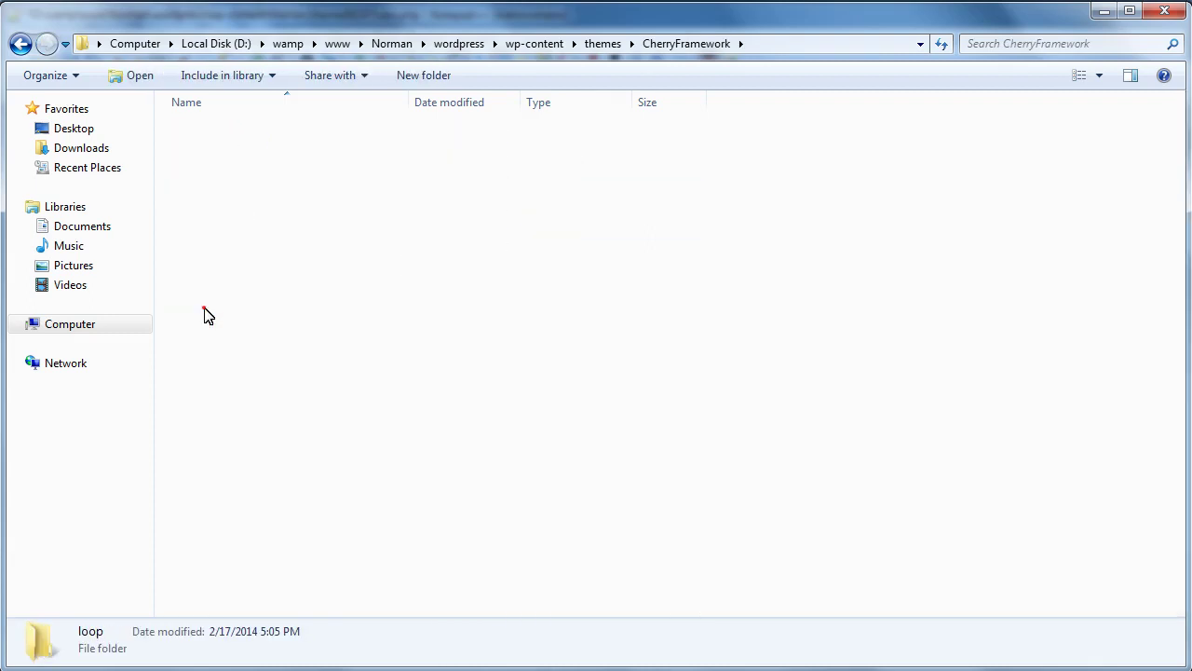
click(224, 365)
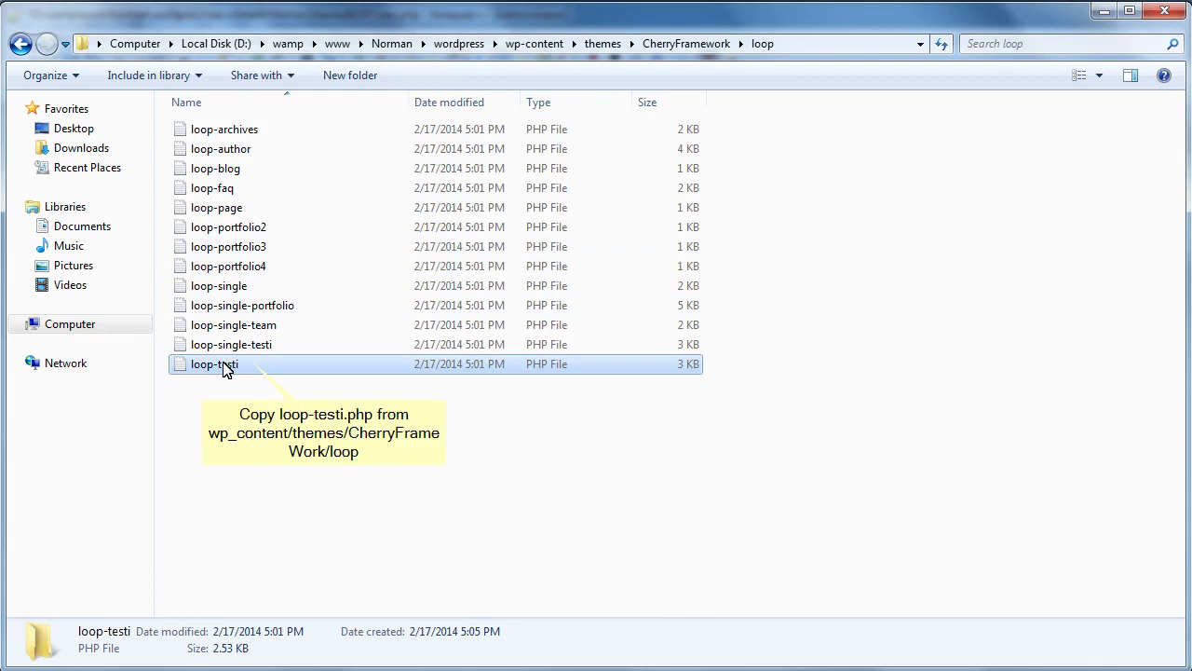
- Create a folder named loop inside the theme48247 folder
key(BackSpace)
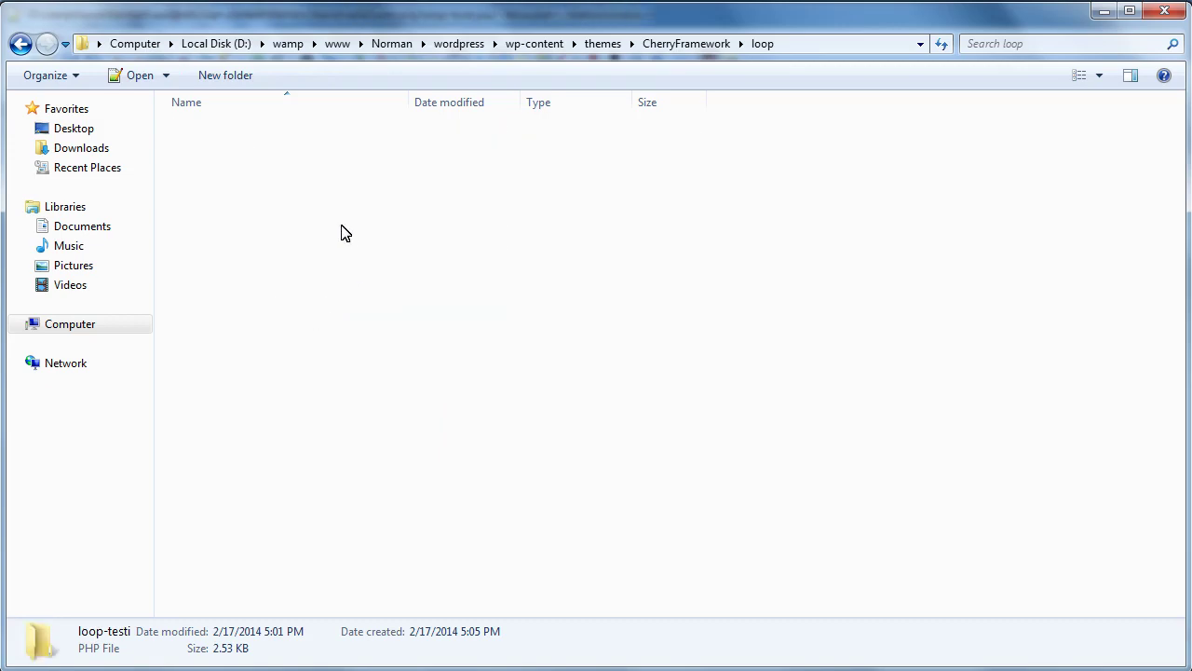
key(BackSpace)
double_click(226, 152)
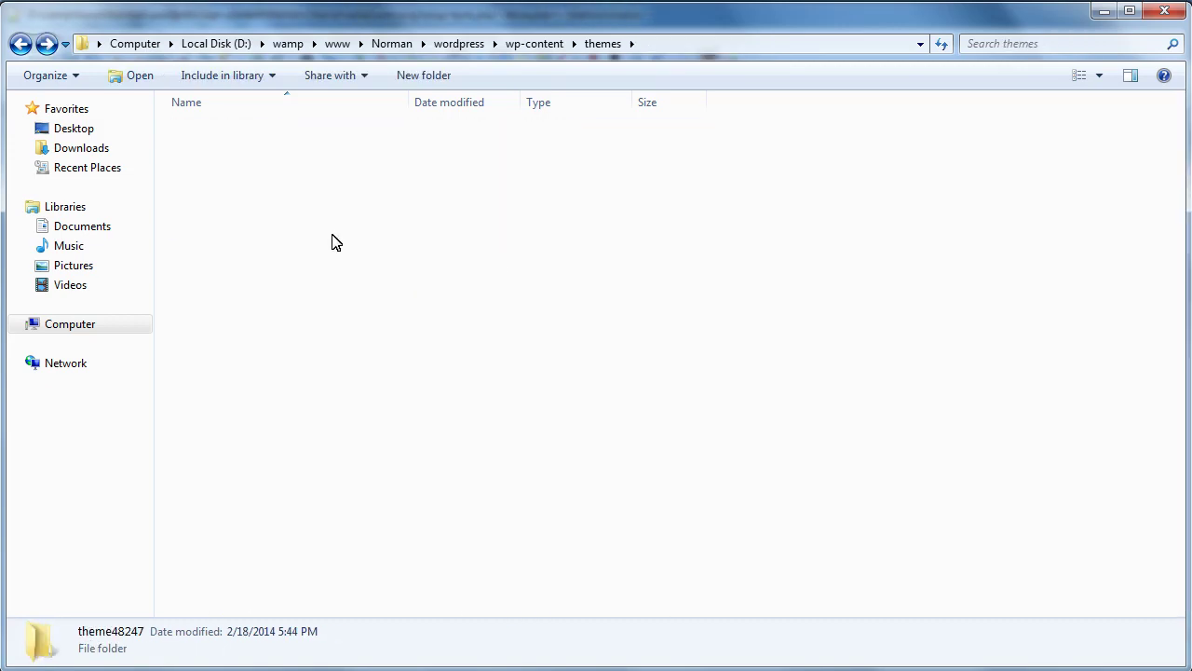
key(ctrl+shift+n)
text(loop)
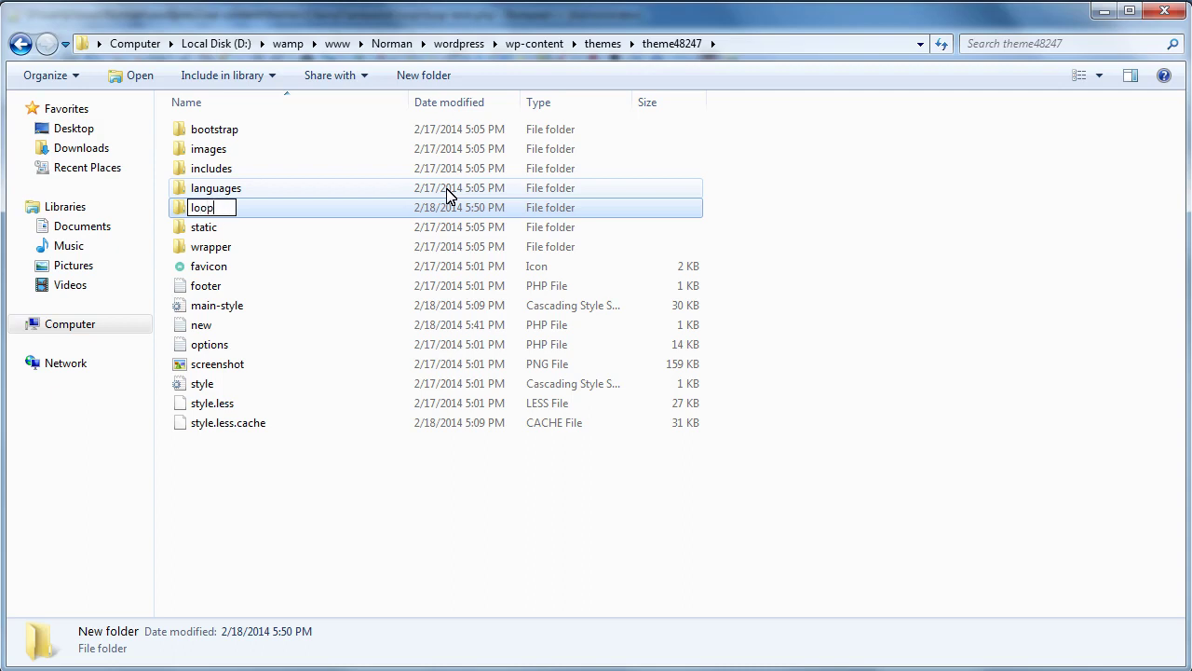
key(Return)
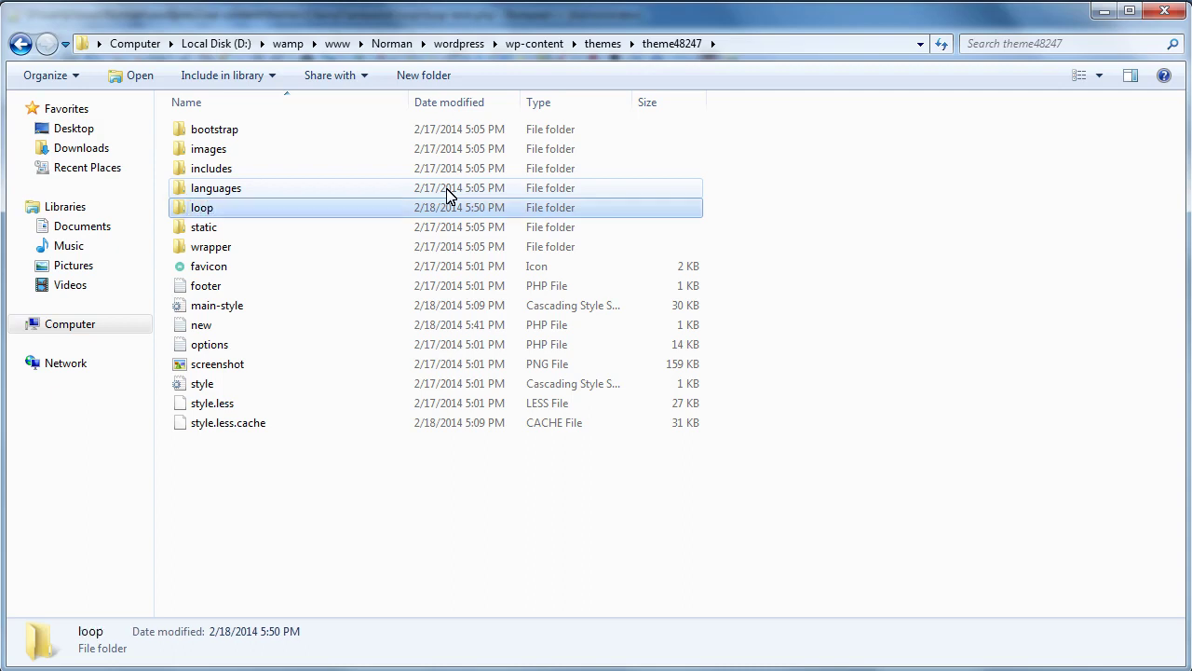
- Paste the copied loop-testi file into theme48247's loop folder and rename it loop-new
double_click(207, 210)
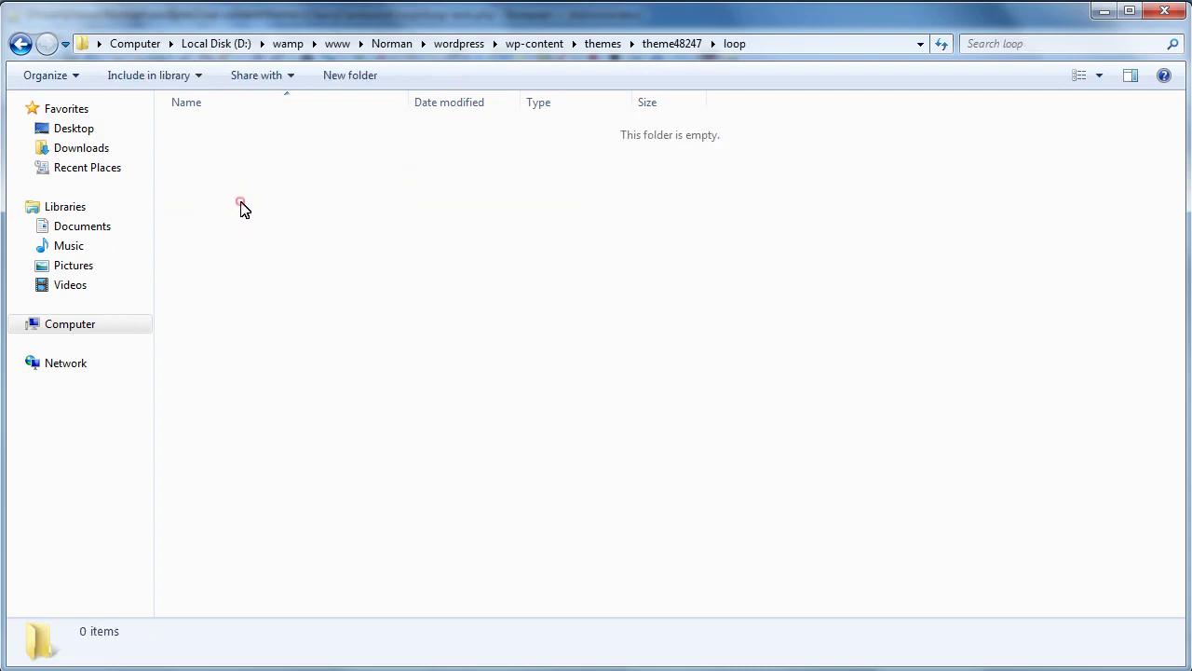
right_click(240, 203)
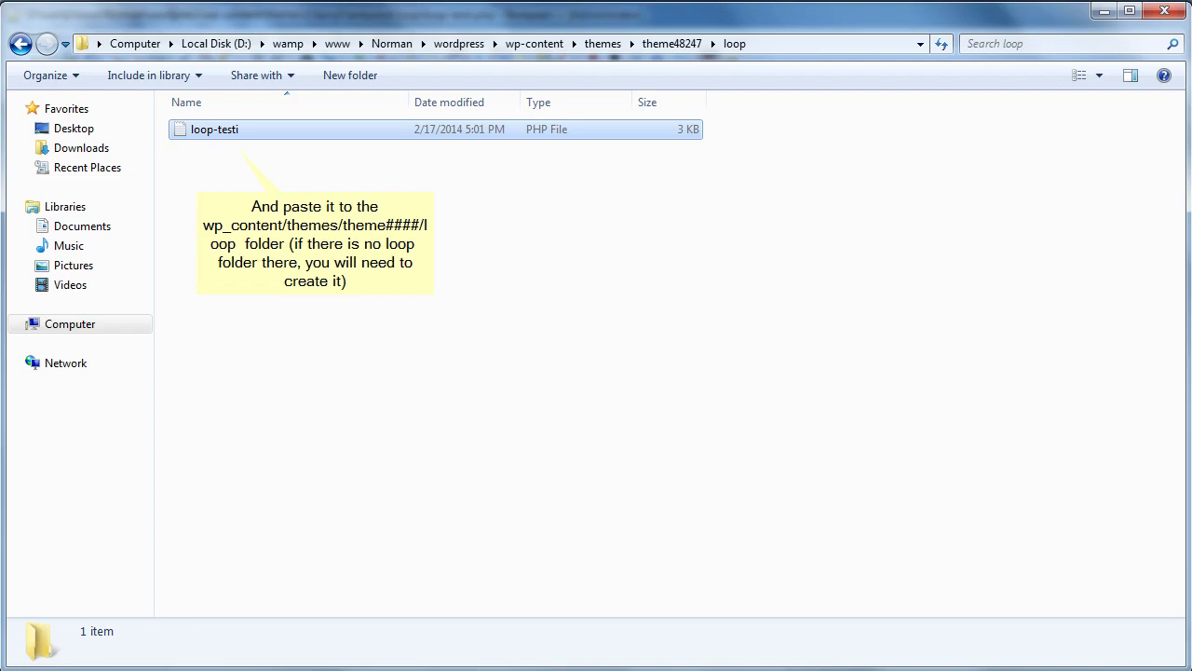
click(216, 129)
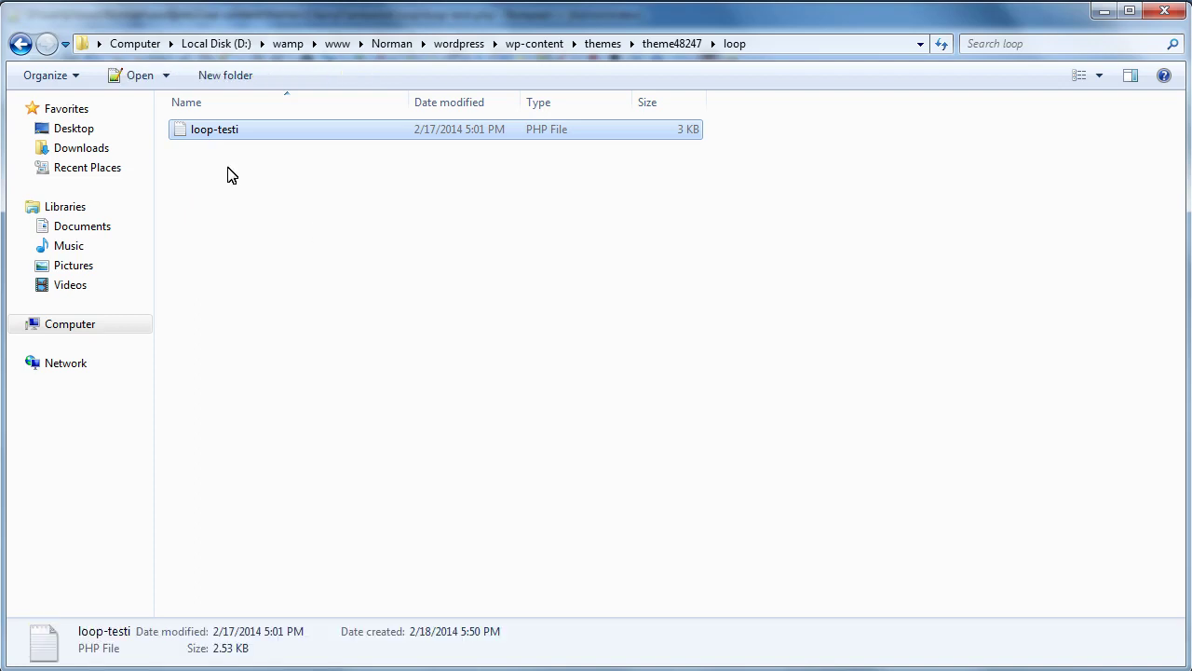
click(223, 130)
drag(214, 130, 269, 136)
text(new)
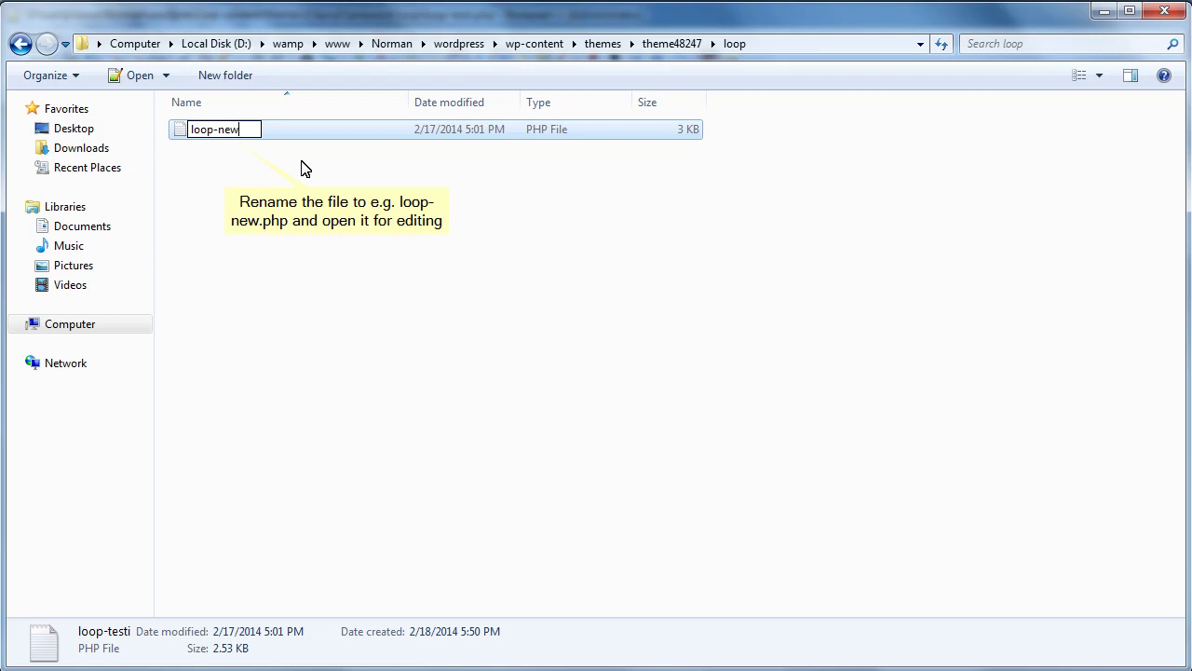
key(Return)
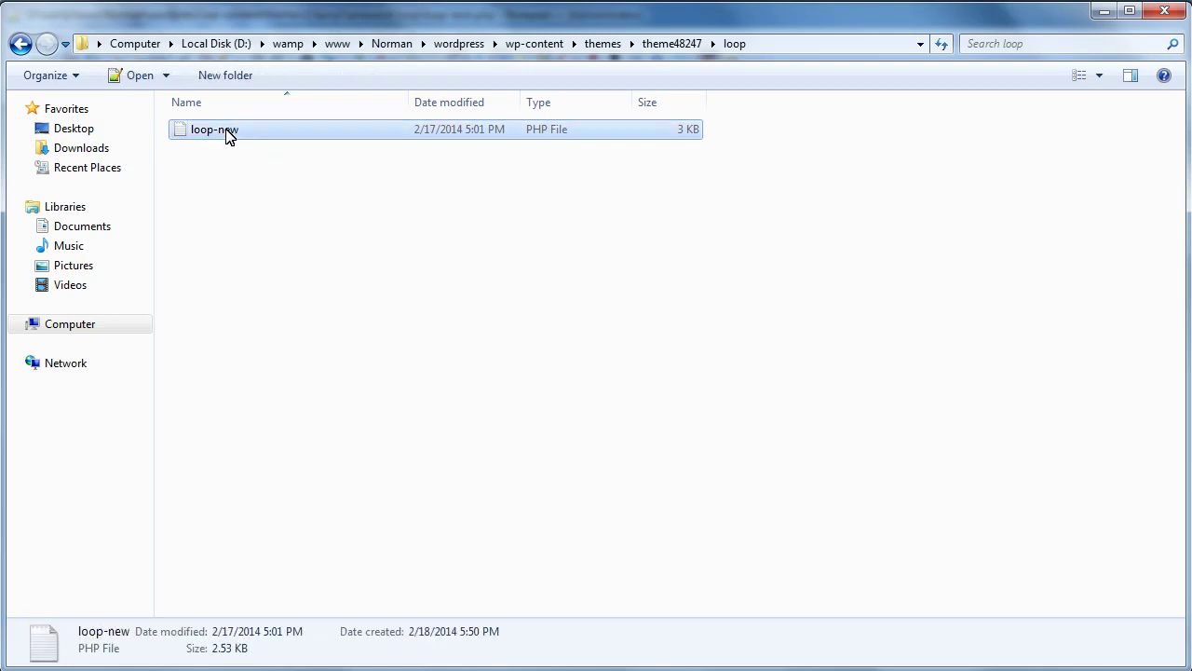
- Open loop-new.php in Notepad++ and change the post_type value in the $args array to 'team'
double_click(229, 134)
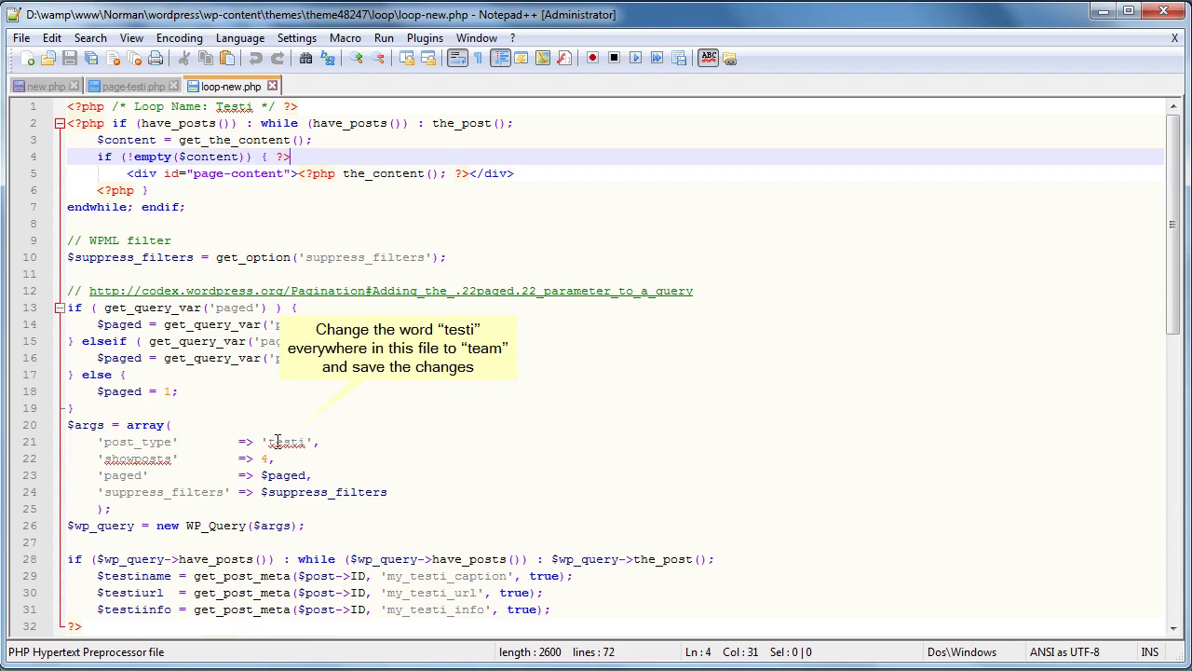
double_click(277, 442)
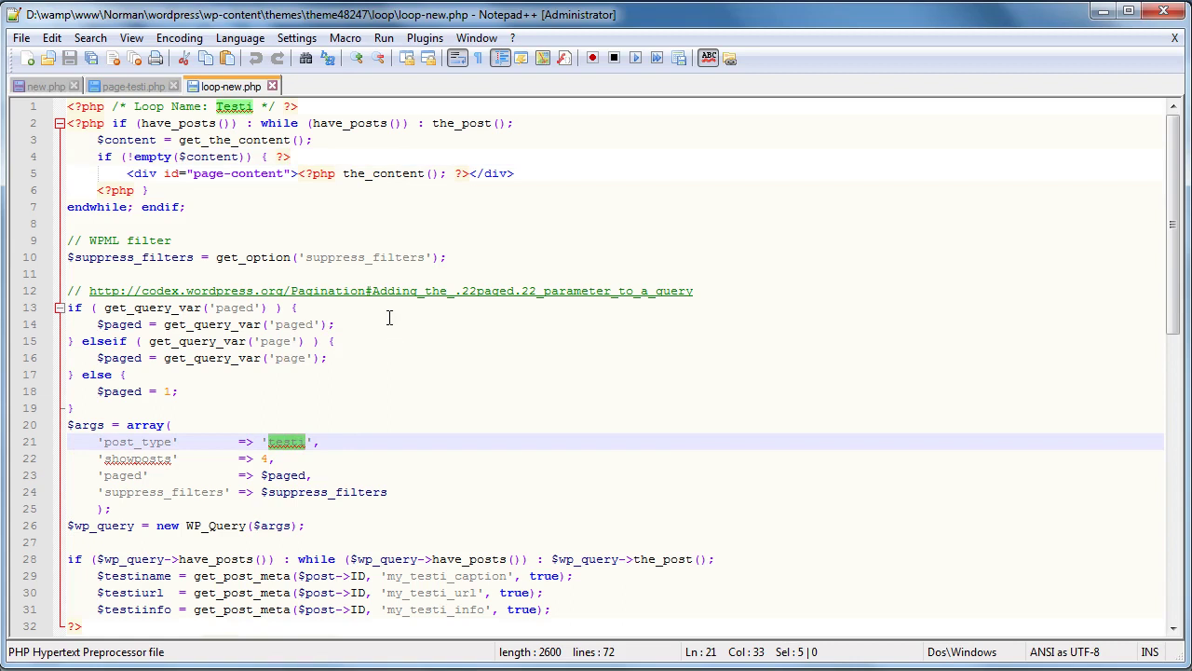
text(tea)
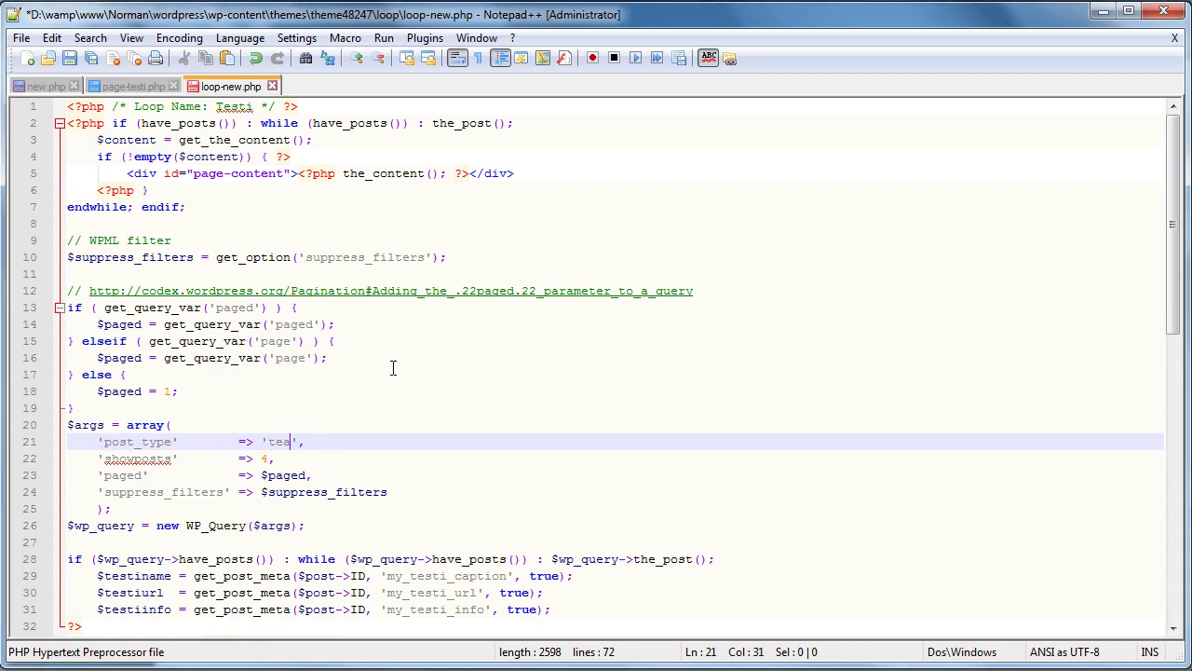
text(m)
click(392, 369)
- Replace all occurrences of "testi" with "team" in loop-new.php and save the file
key(ctrl+h)
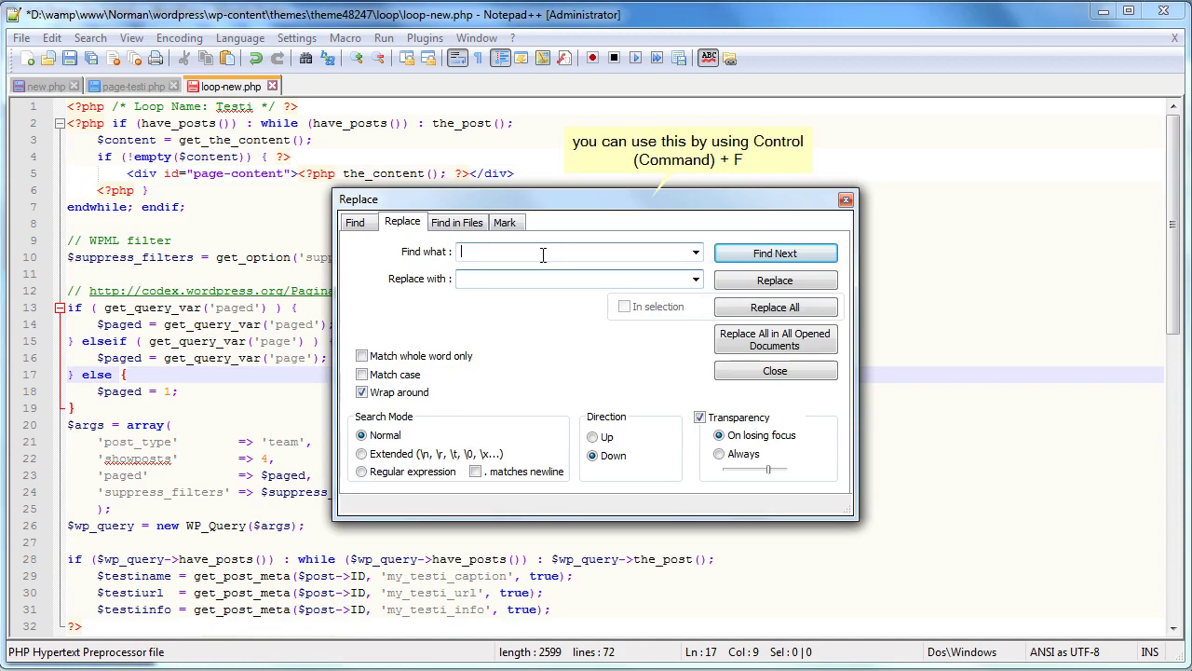
text(testi)
click(524, 278)
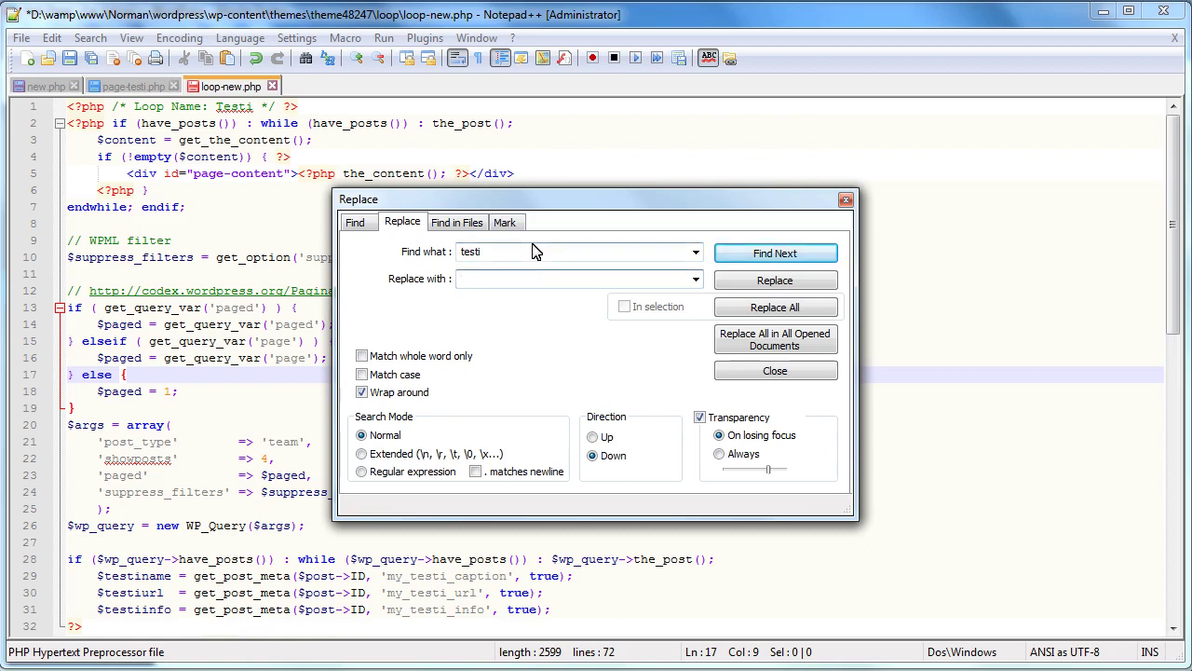
text(team)
click(791, 311)
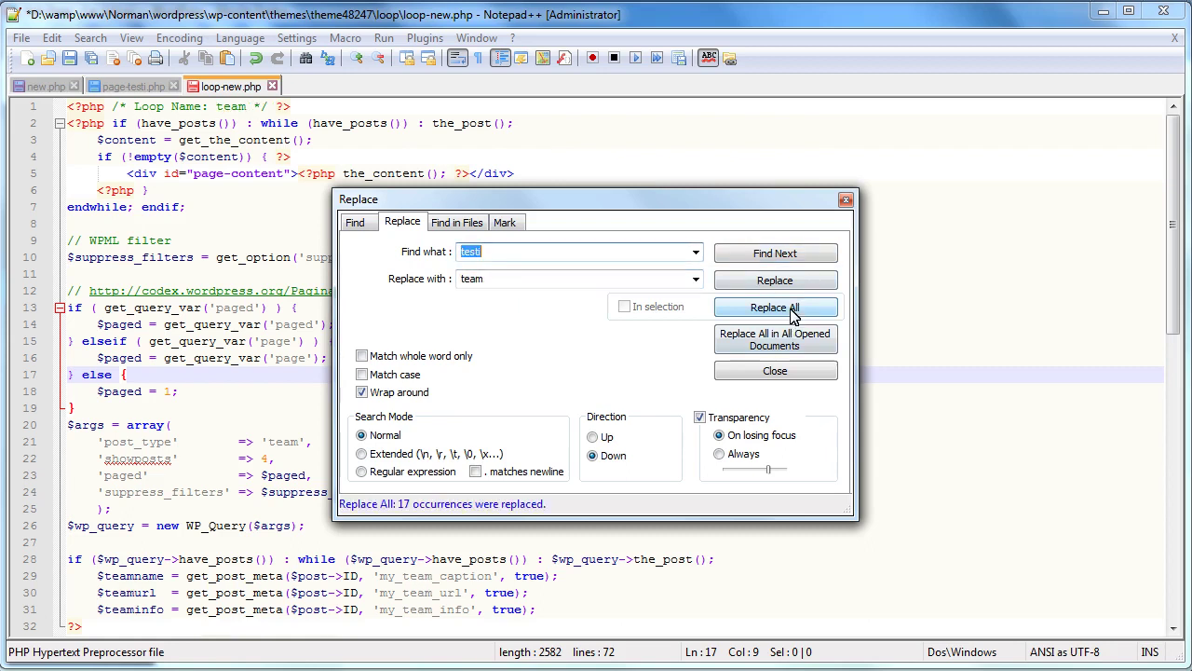
click(846, 200)
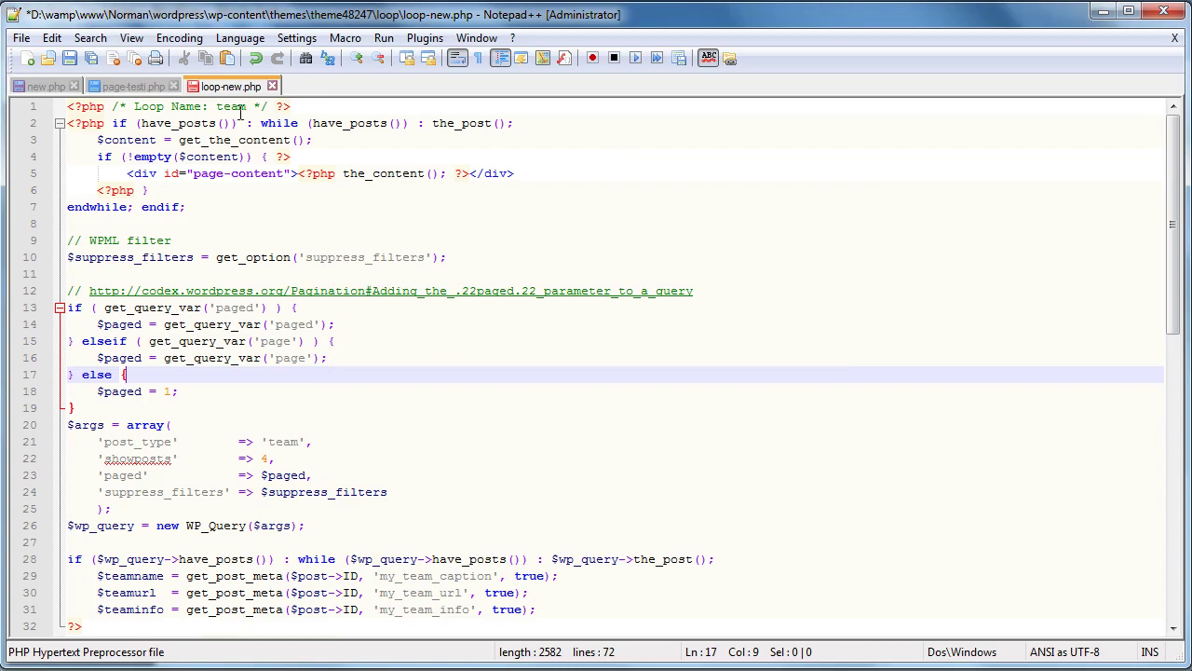
click(69, 58)
- Close page-testi.php, change both loop-testi references in new.php to loop-new, and save the file
double_click(133, 91)
double_click(711, 459)
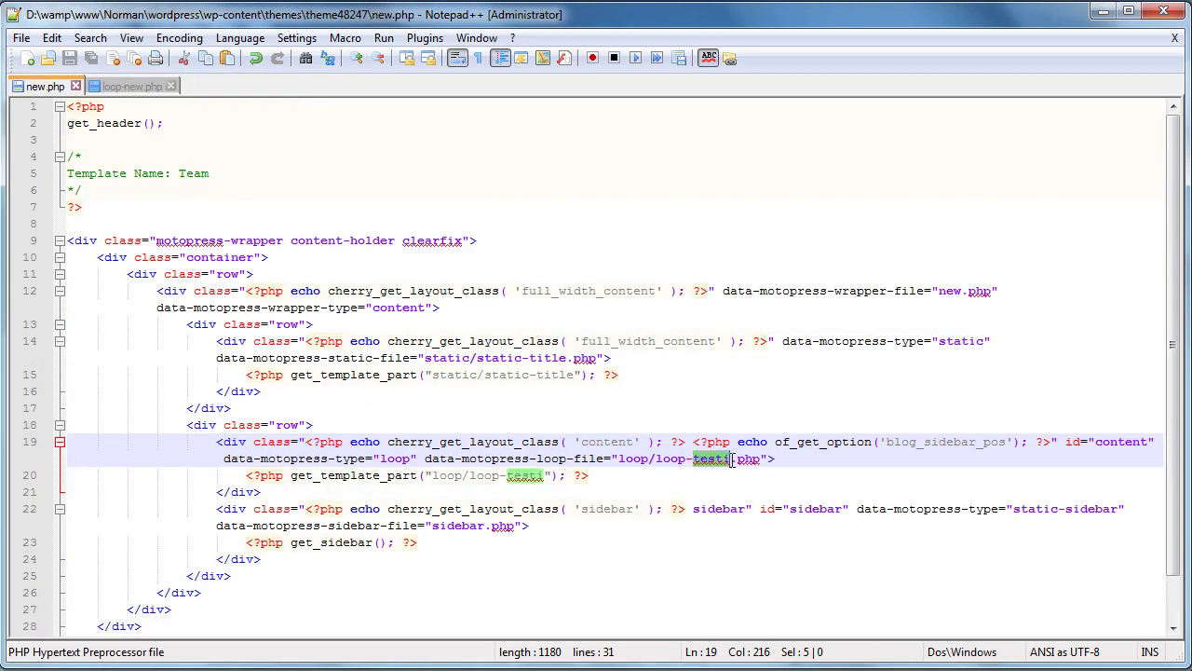
text(new)
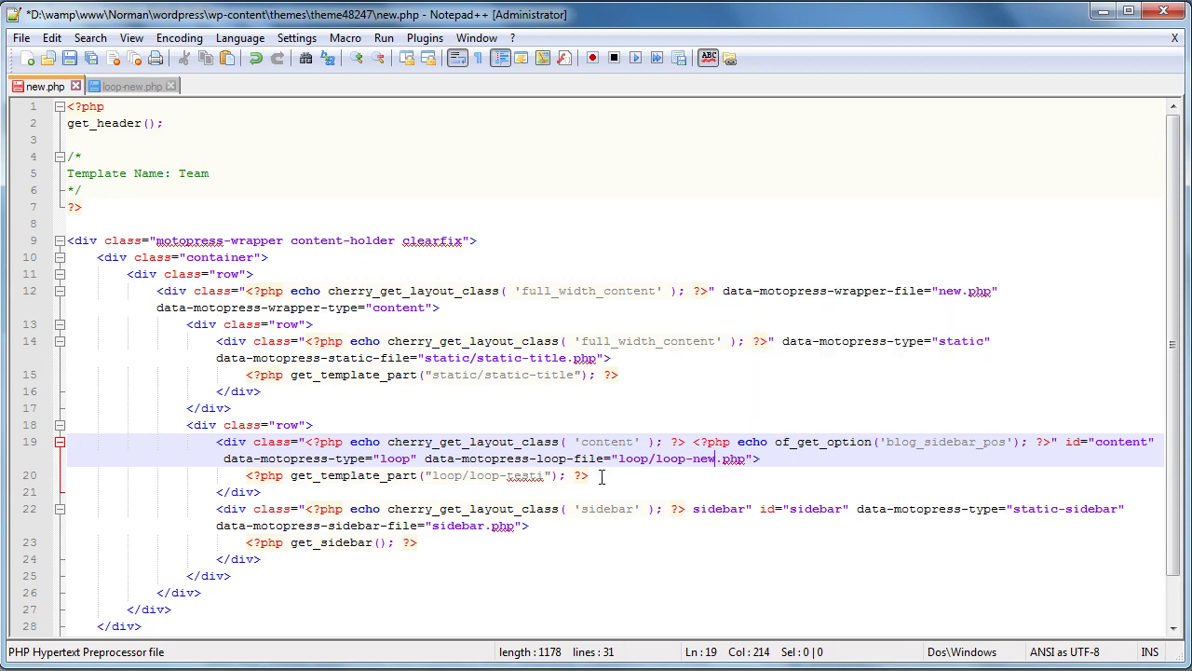
drag(506, 476, 550, 475)
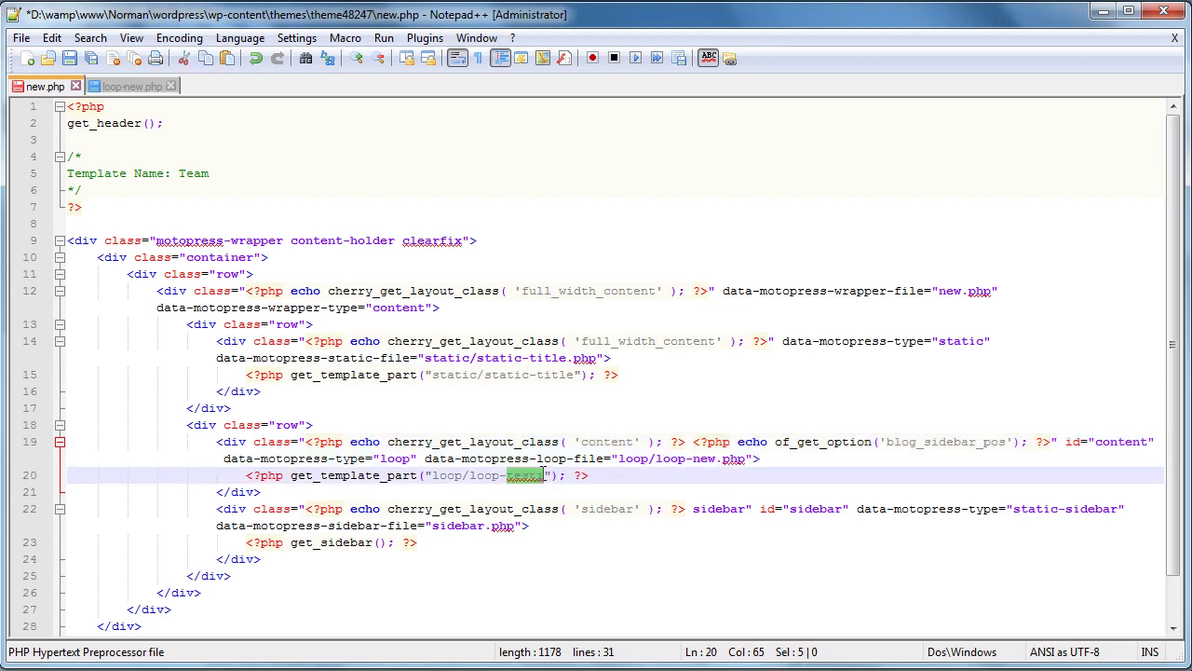
text(new)
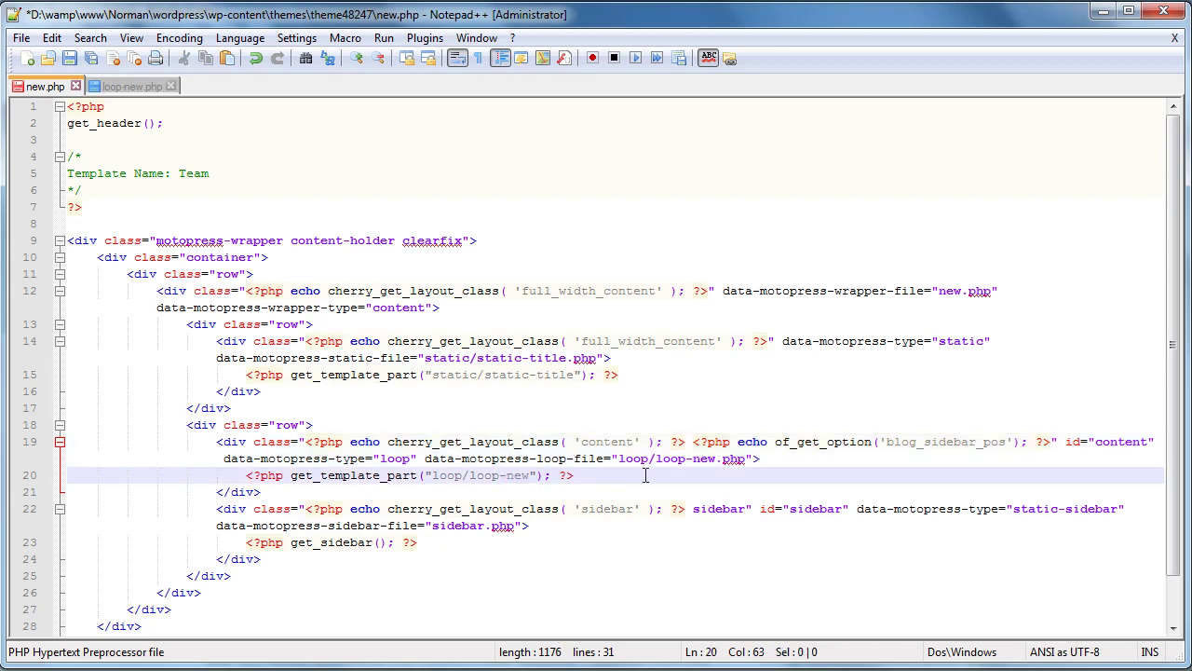
click(70, 58)
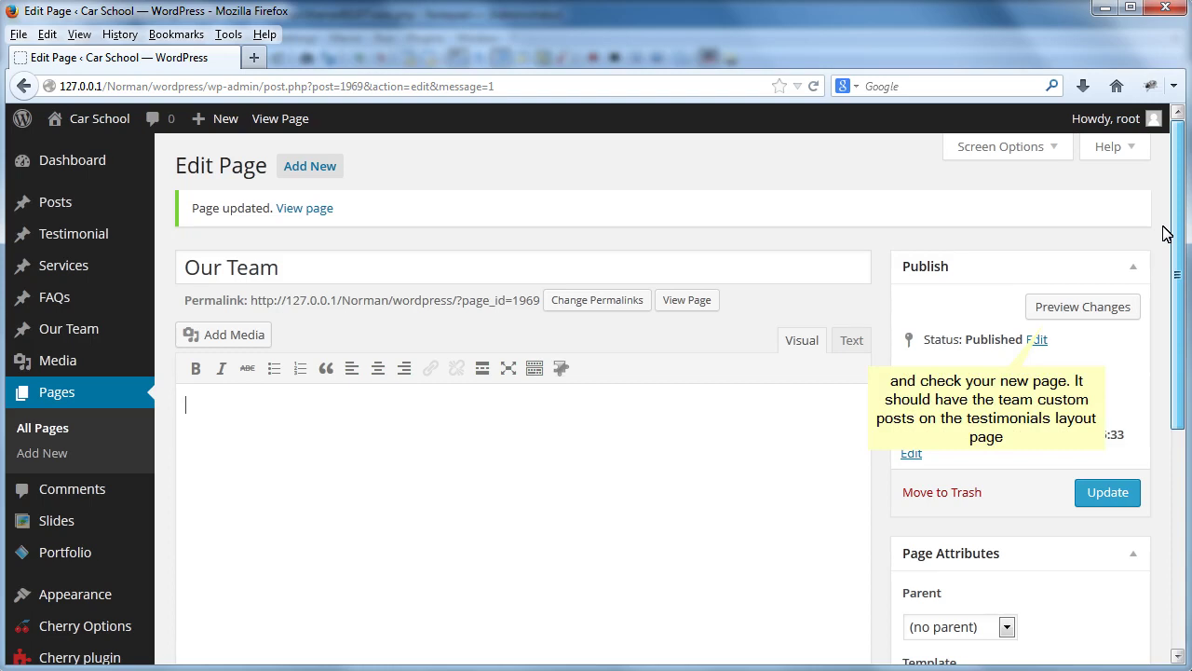
- Switch to Firefox, open the Our Team page in a new tab and examine how its team posts are laid out
right_click(1081, 314)
key(Escape)
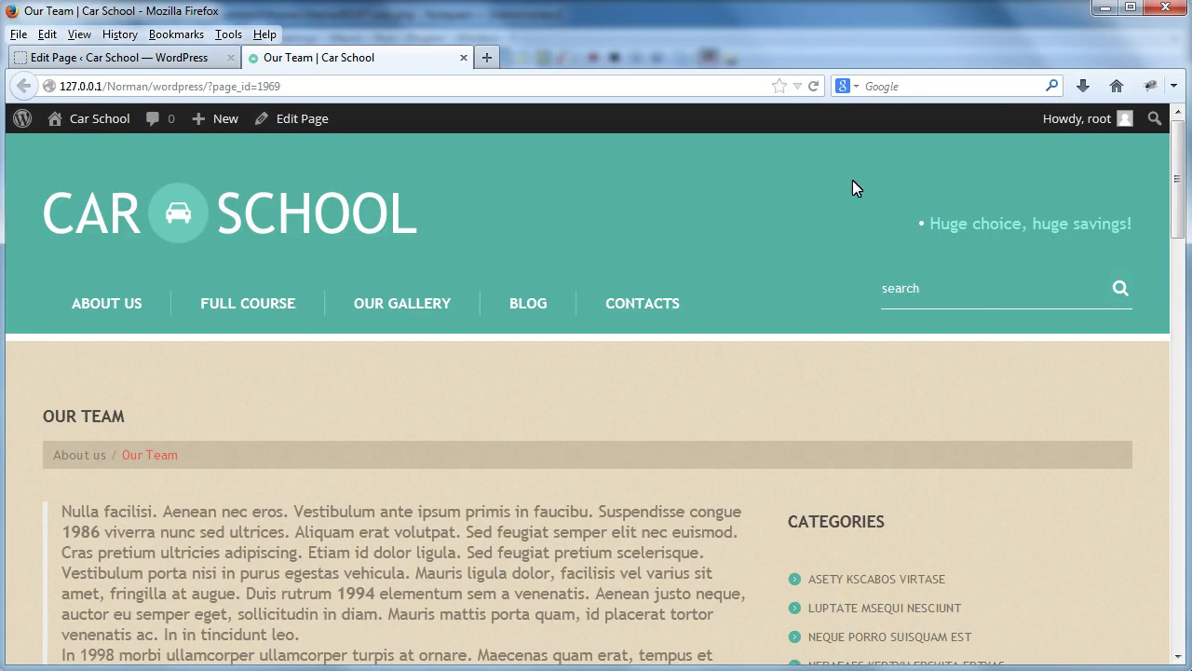
drag(1178, 182, 1178, 316)
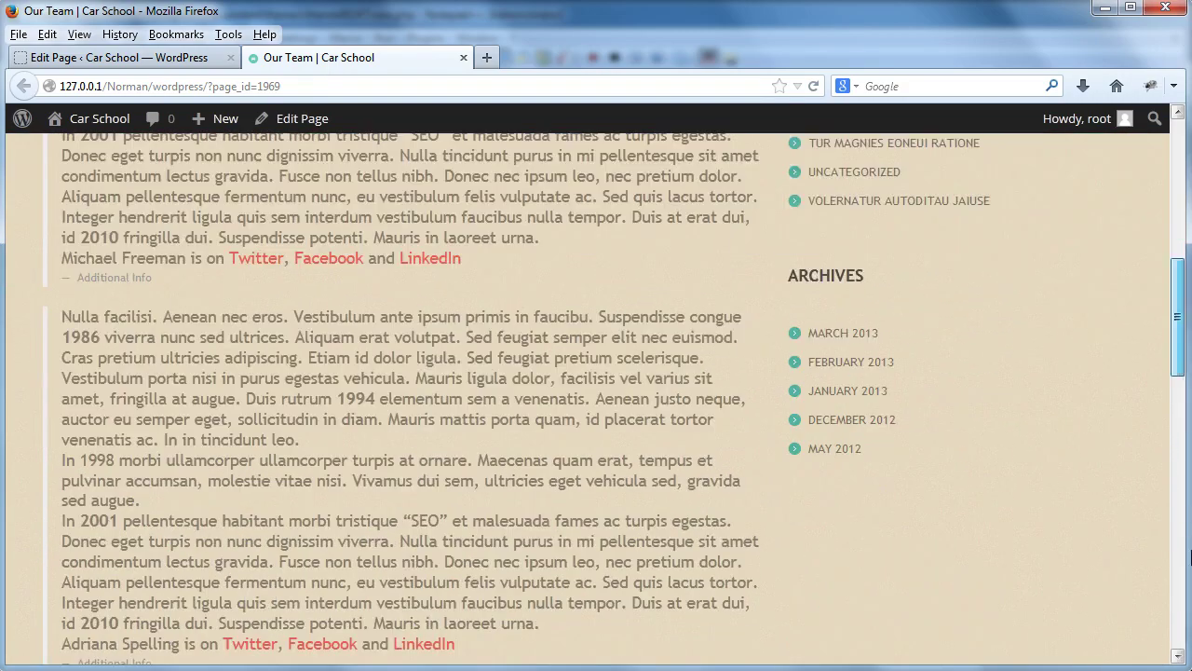